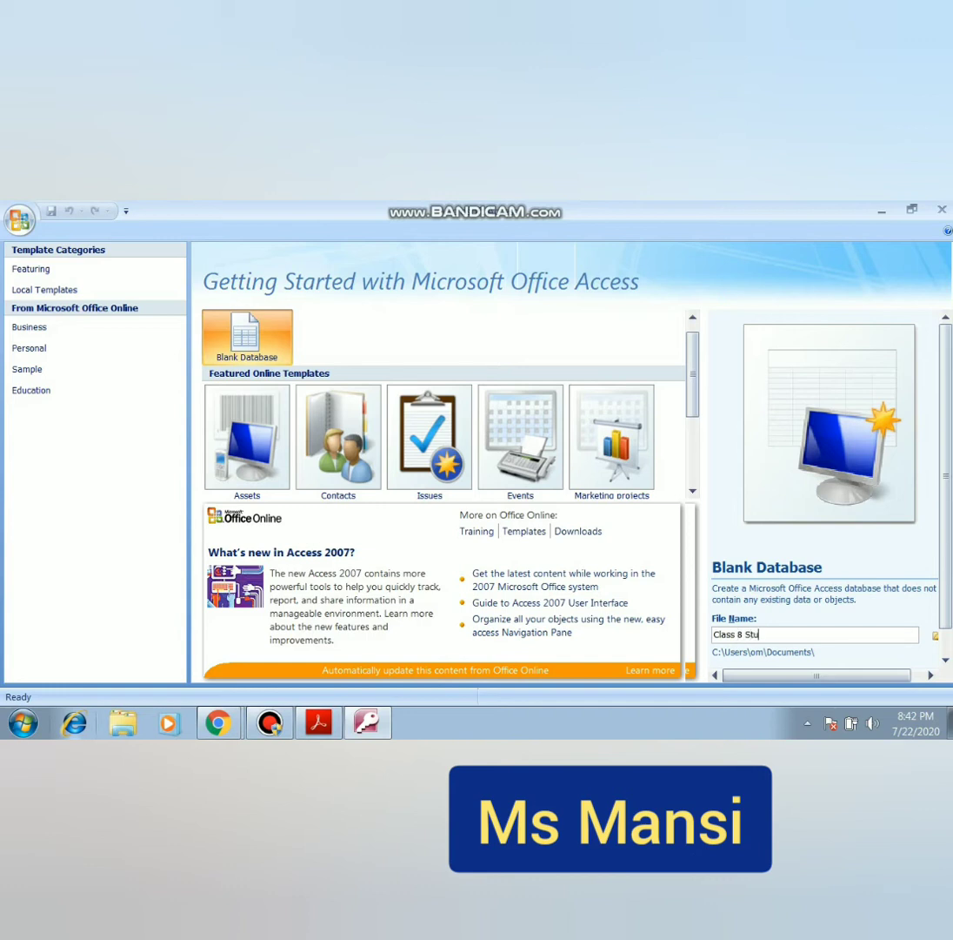
- Create a blank database with the file name Class 8 Students record
text(cord)
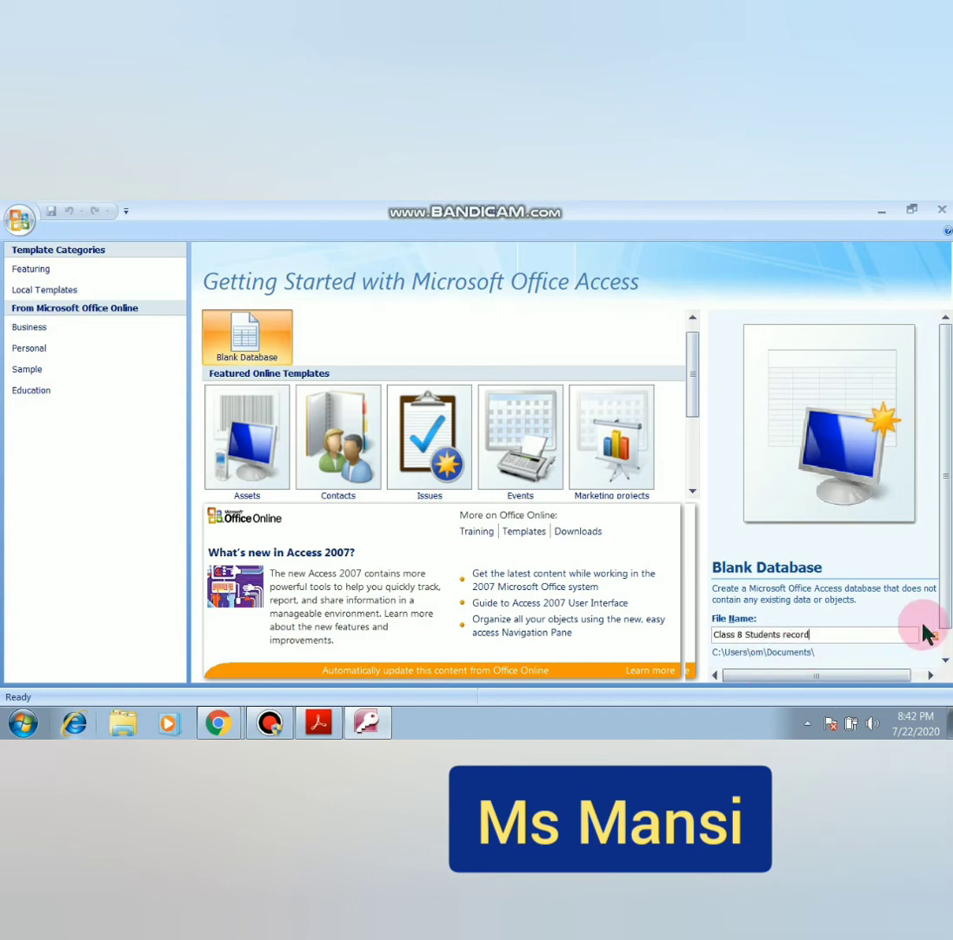
scroll(936, 621, down, 1)
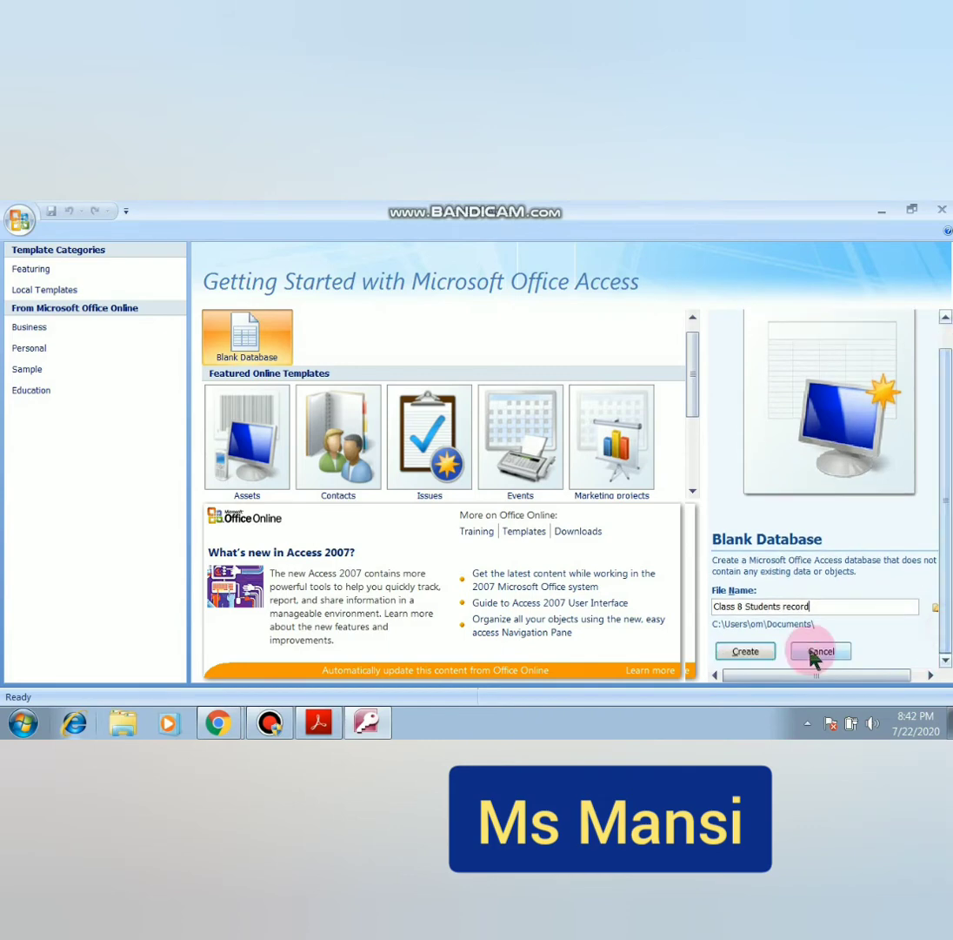
click(749, 658)
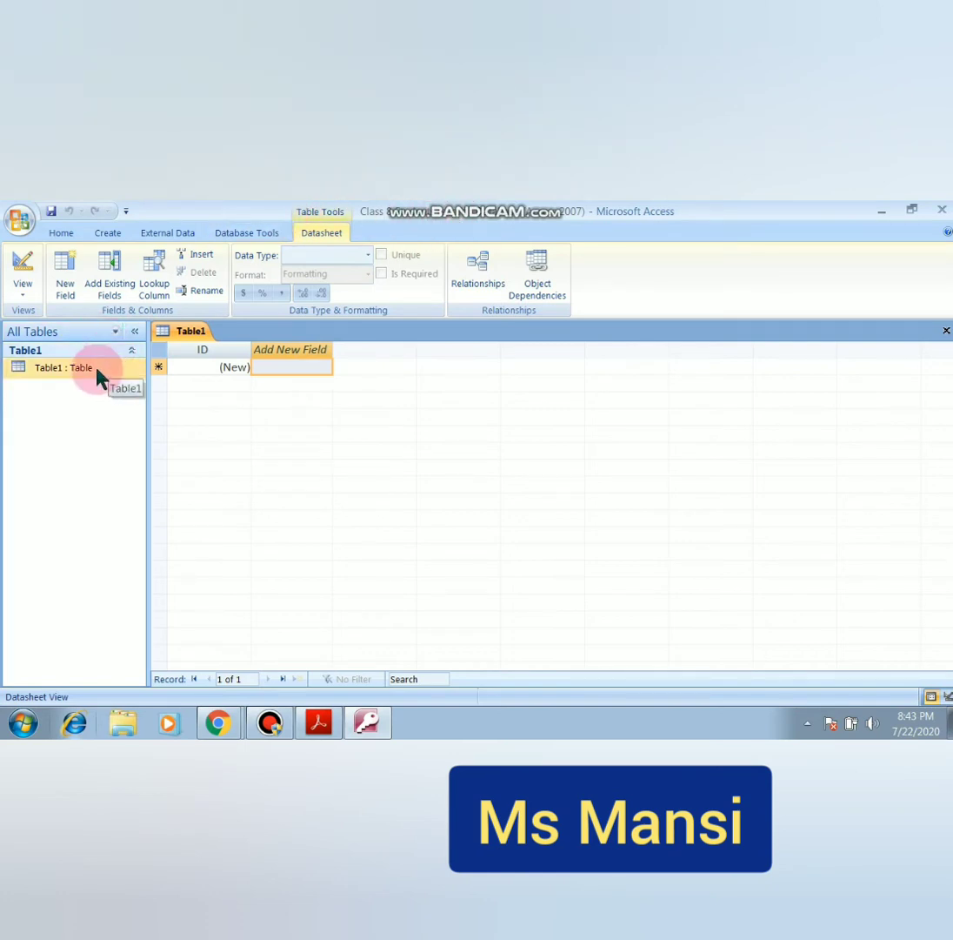
- Switch the new table to Design View and save it as Student Table
click(27, 295)
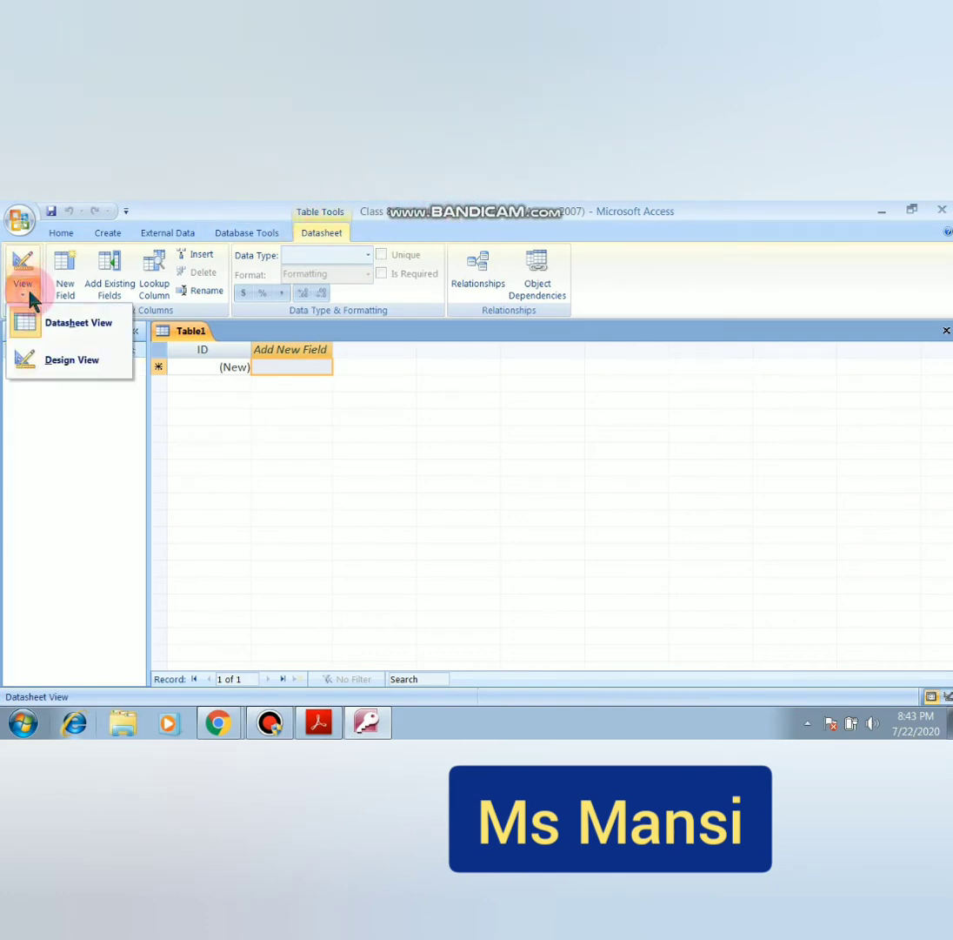
click(70, 362)
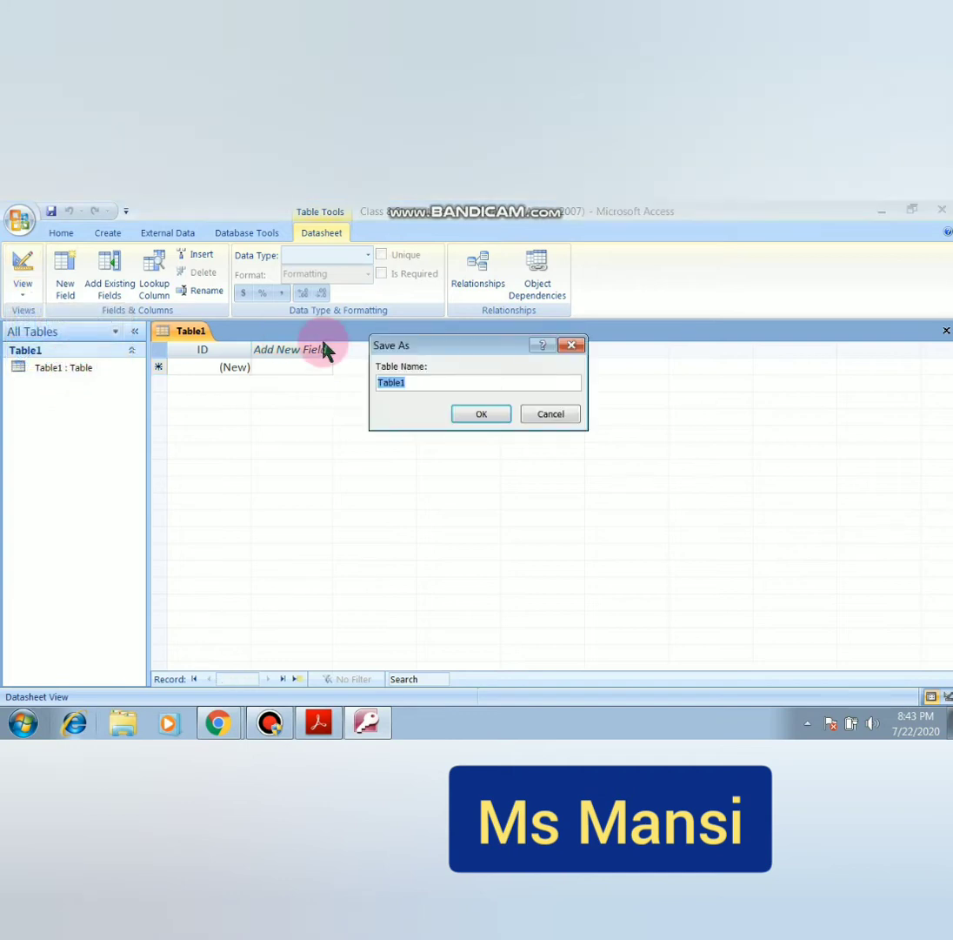
key(BackSpace)
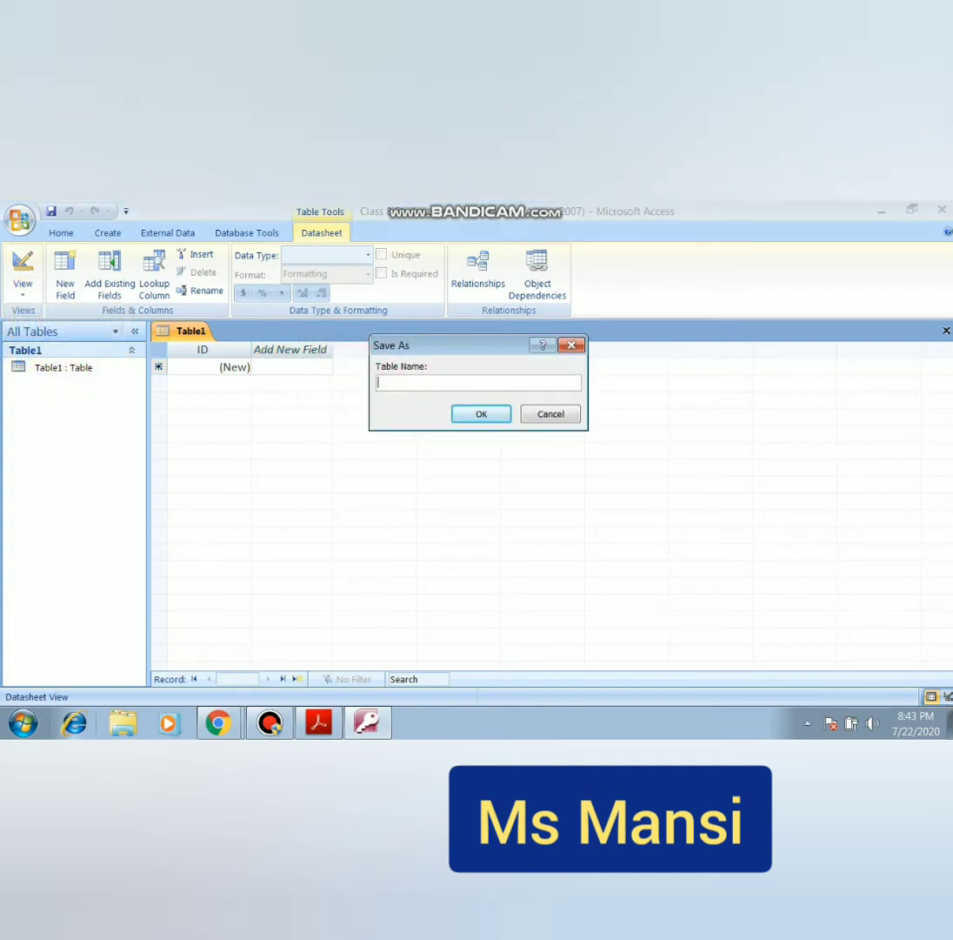
text(Student Table)
click(472, 413)
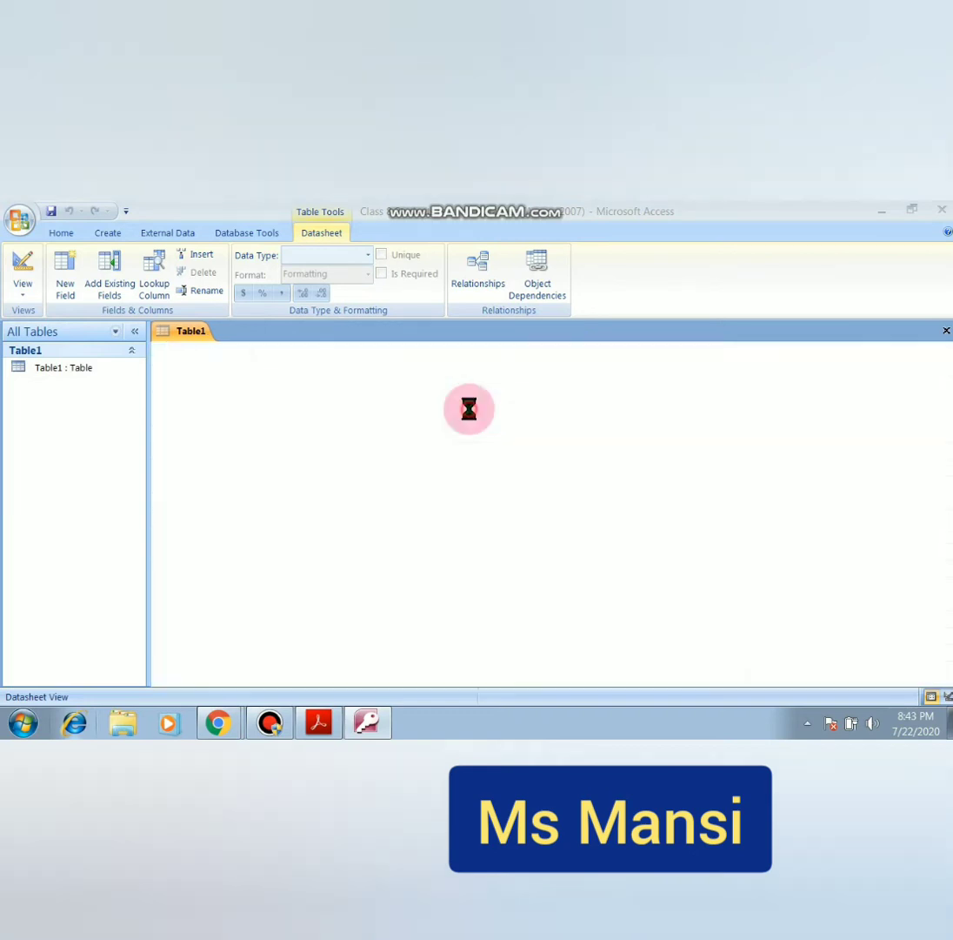
- Define the table's fields in order: Roll No replacing the default first field name, followed by Name, Class, Address and City
key(BackSpace)
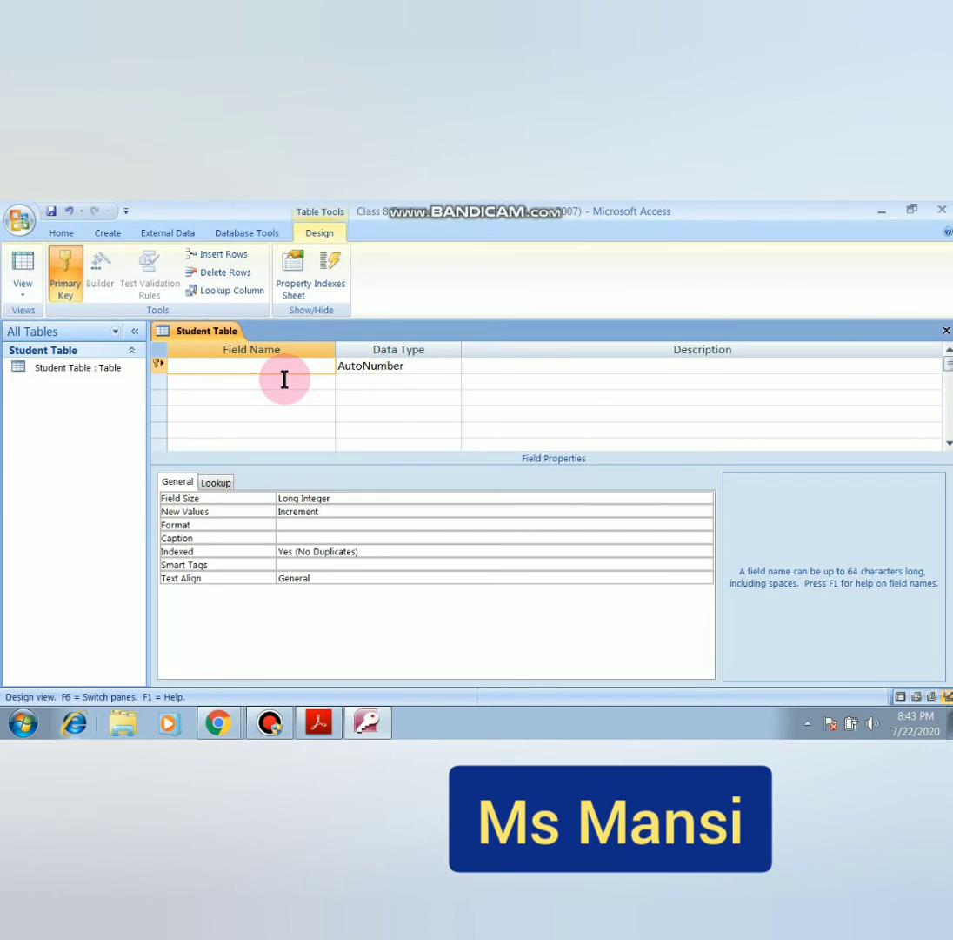
text(Roll No)
click(284, 379)
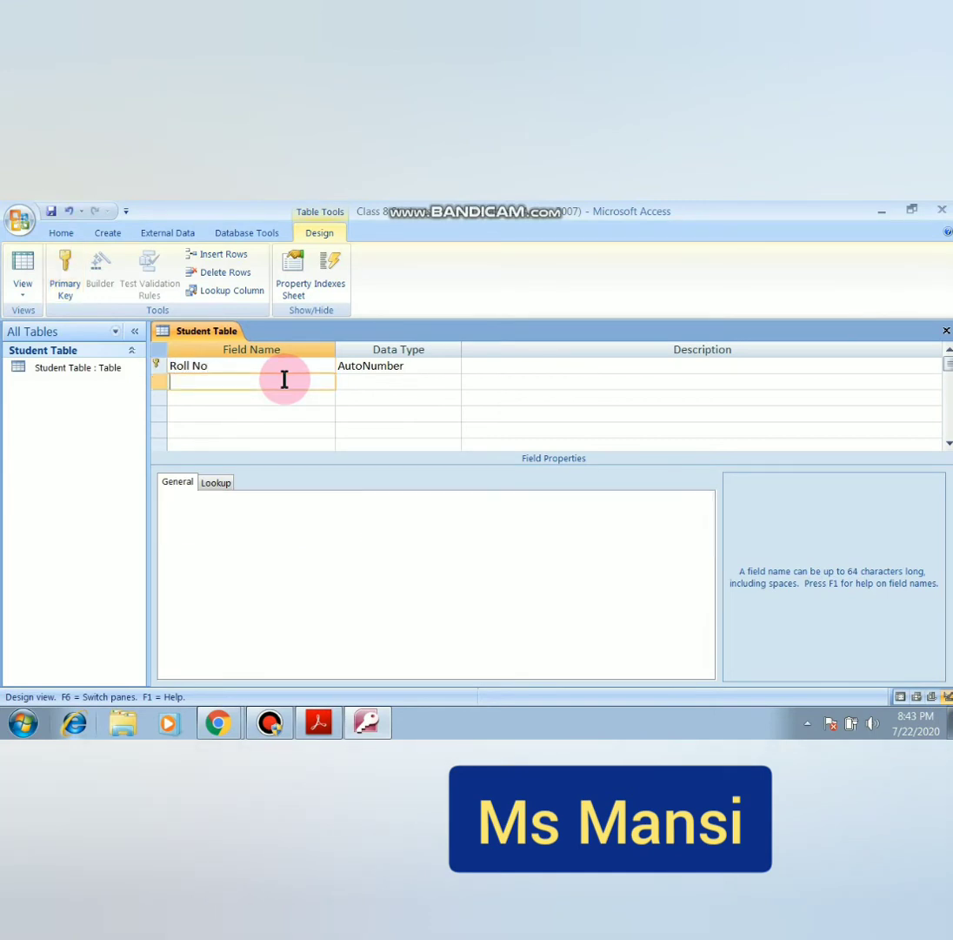
text(Name)
key(Down)
click(418, 513)
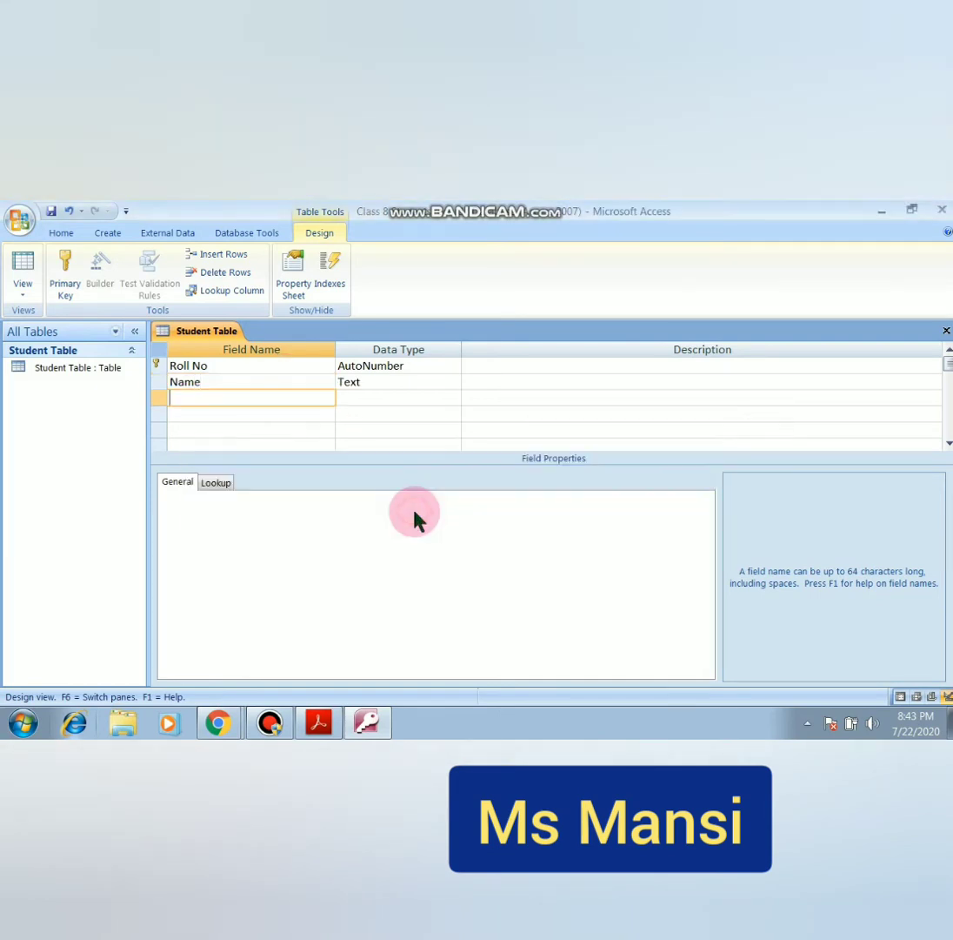
text(Class)
key(Down)
text(Address)
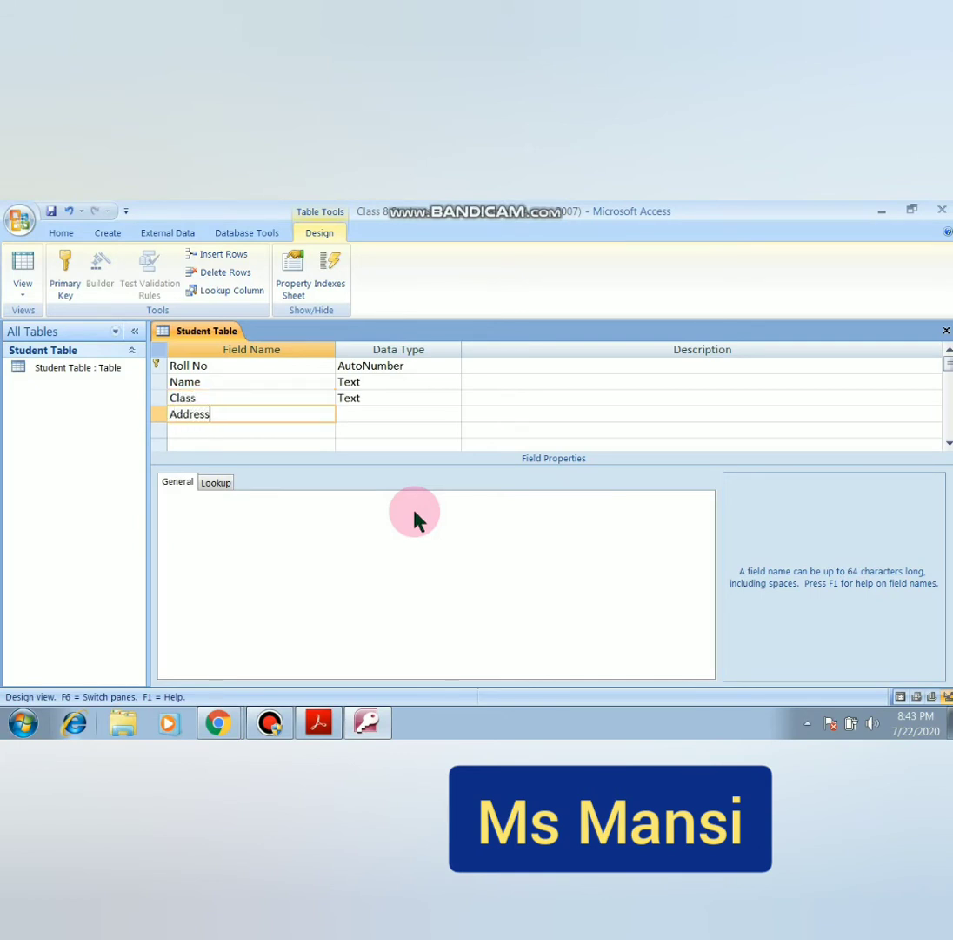
key(Down)
text(City)
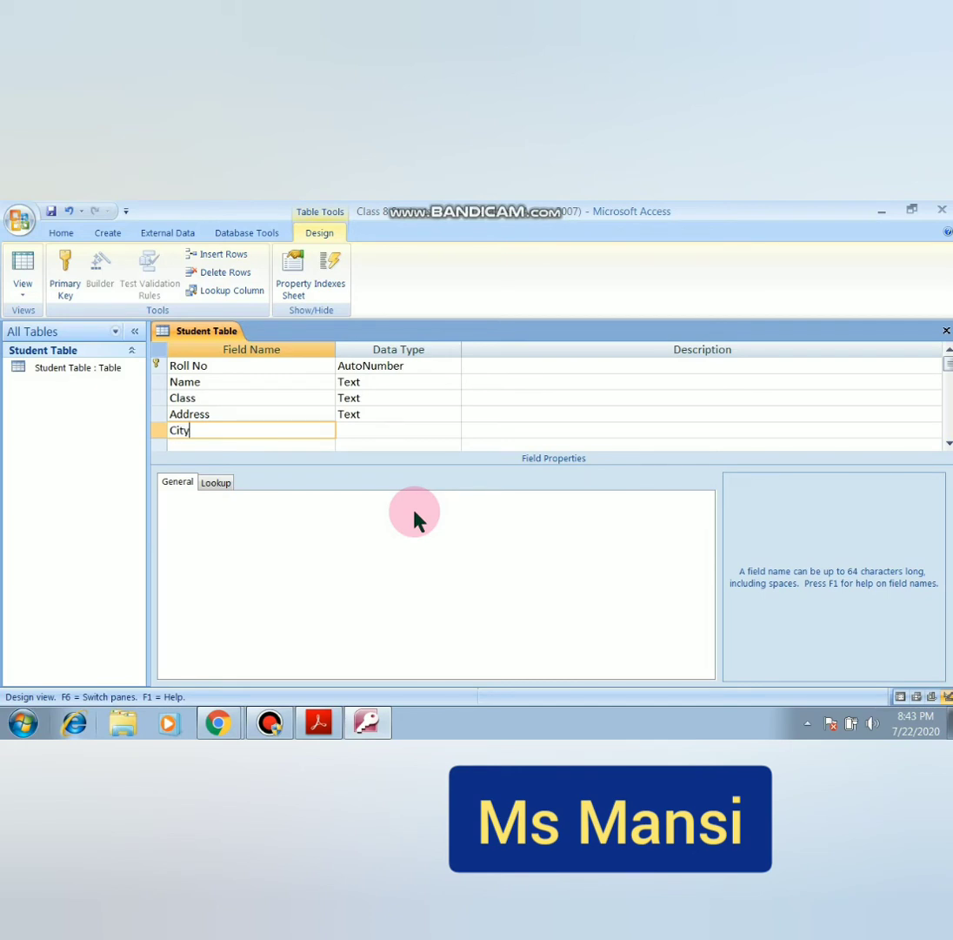
- Set the data type of the Roll No field to Number
click(402, 366)
click(453, 365)
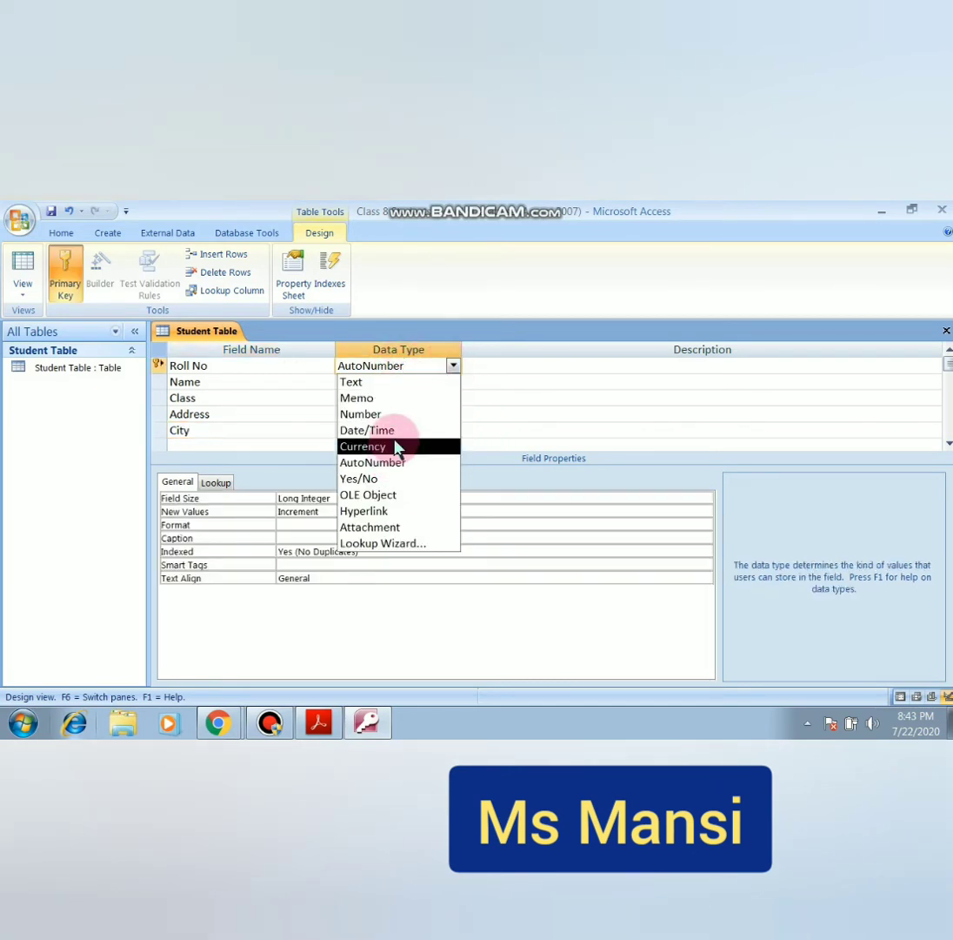
click(392, 414)
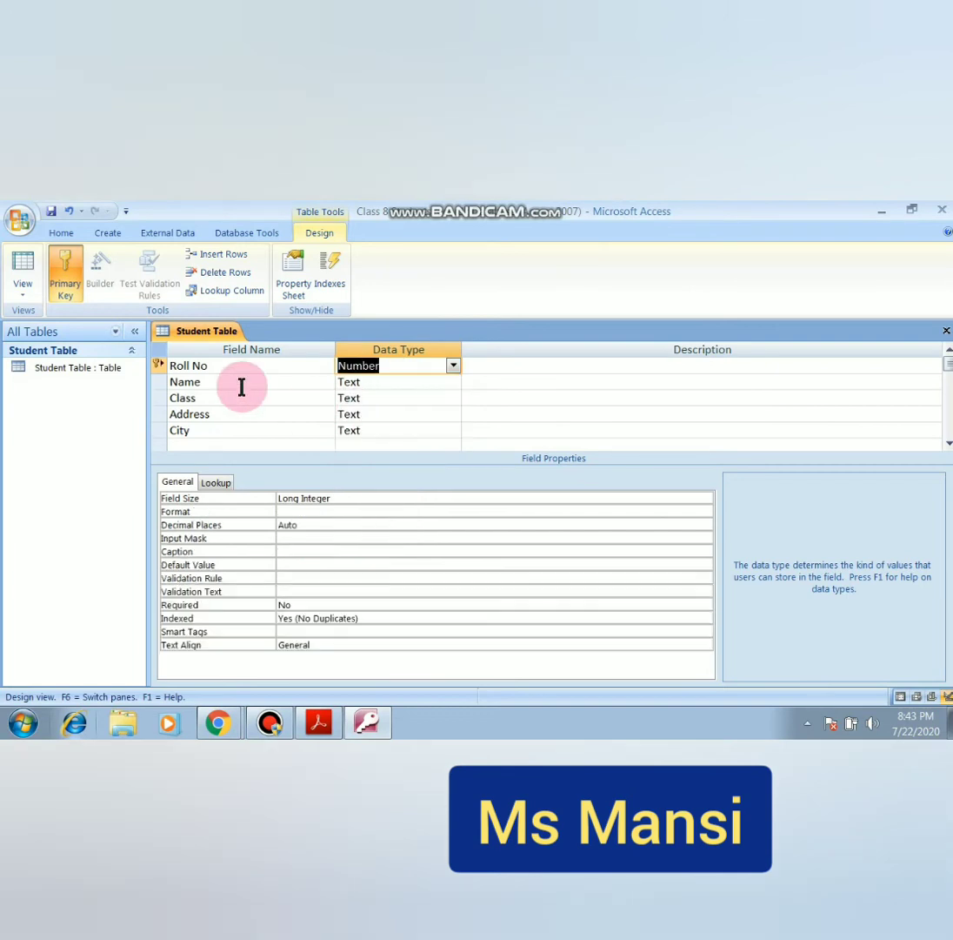
- Switch Student Table to Datasheet View, saving the table design
click(23, 292)
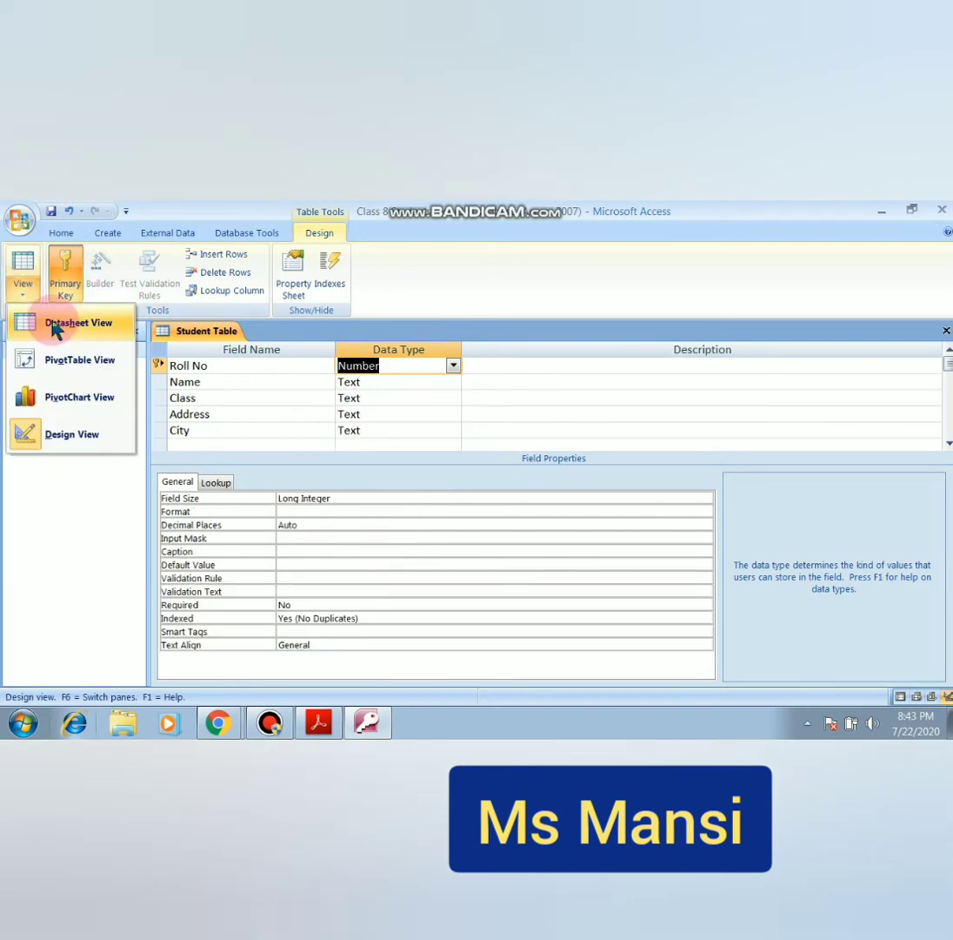
click(54, 323)
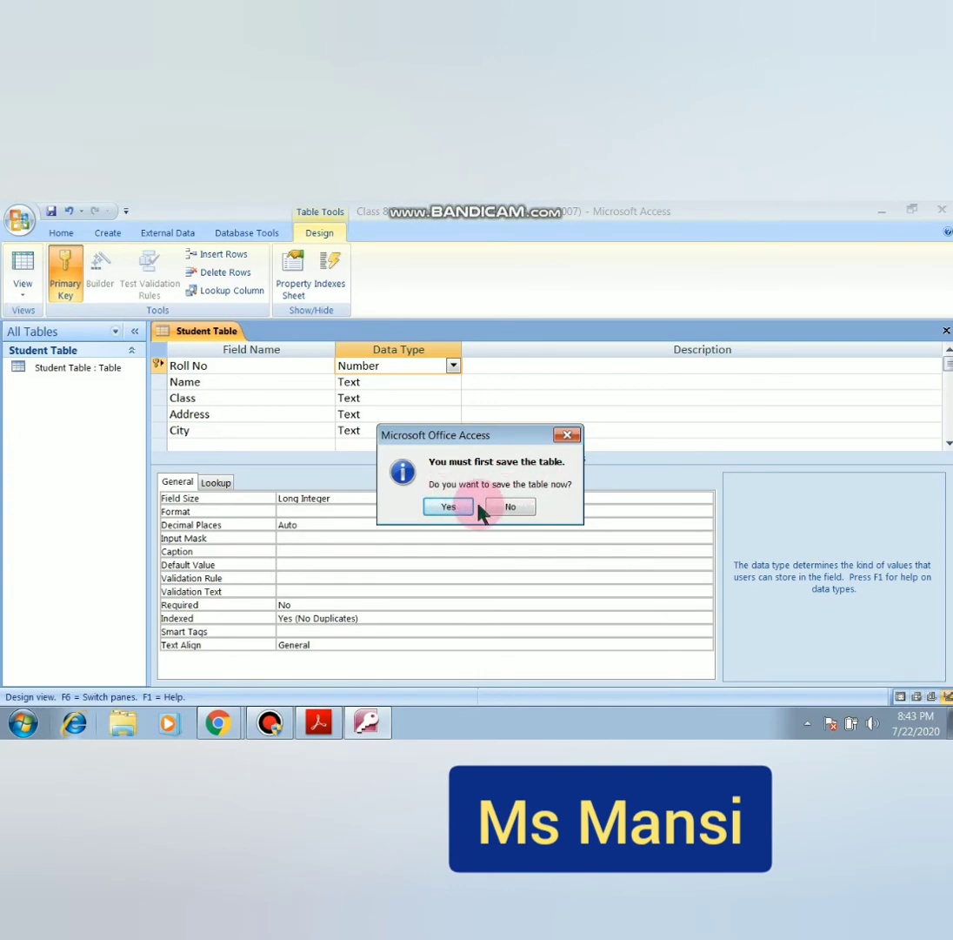
click(451, 507)
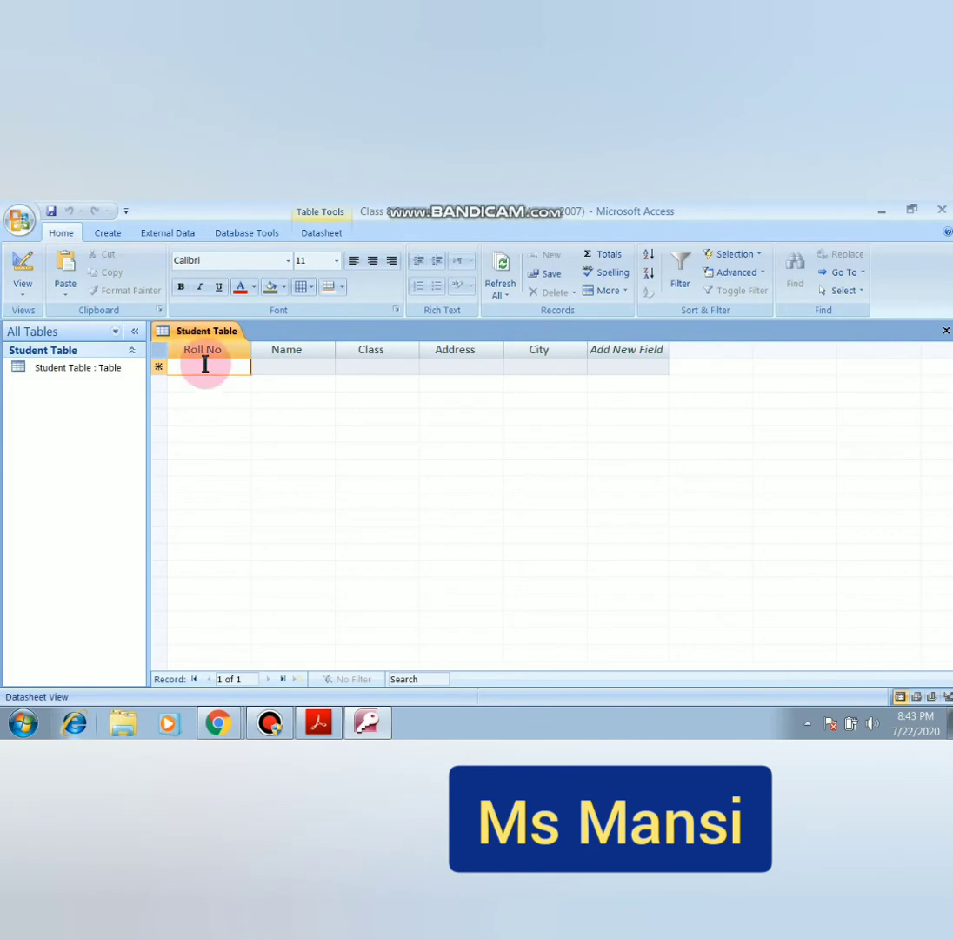
- Enter the roll numbers 101, 102, 103, 104 and 105 as five new records
text(101)
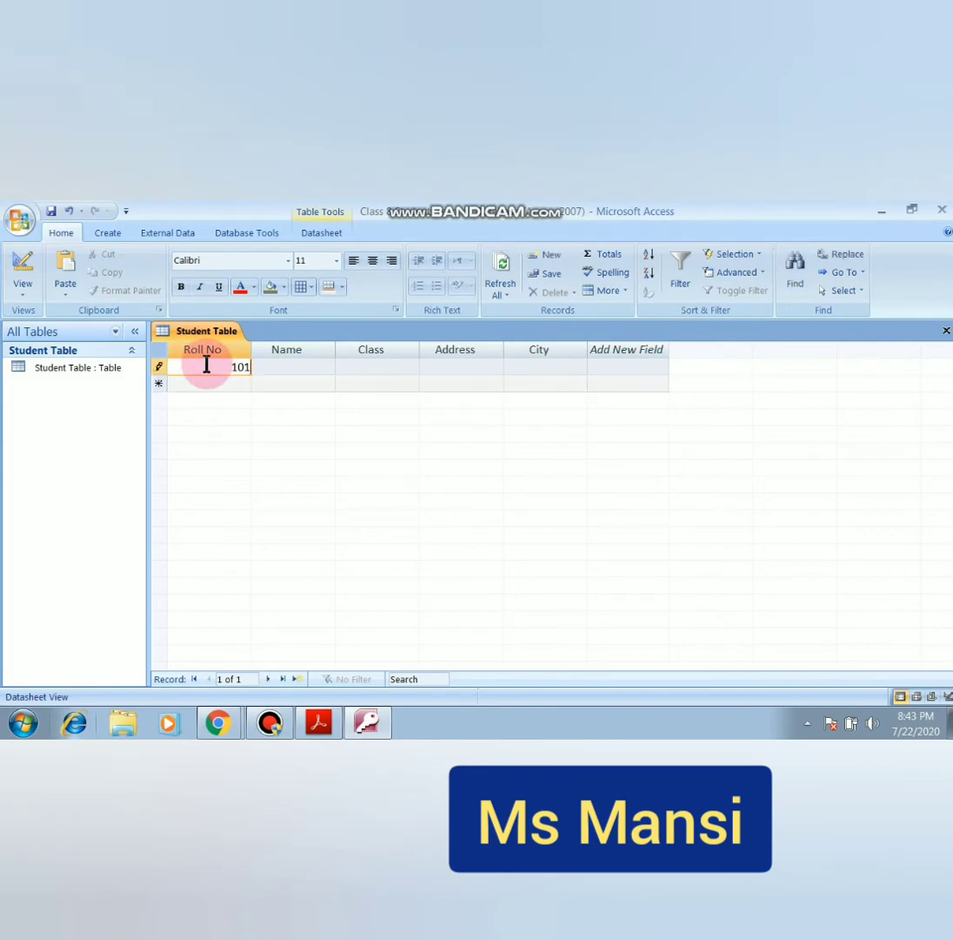
key(Down)
text(102)
key(Down)
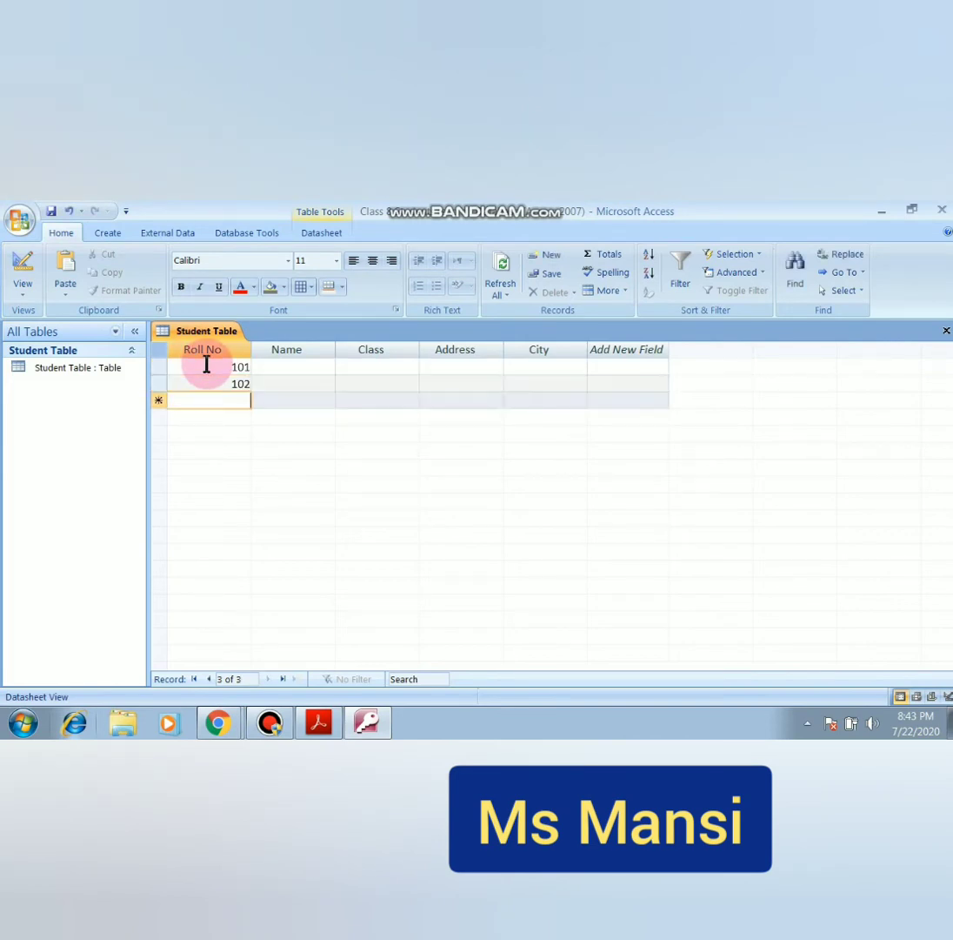
text(10)
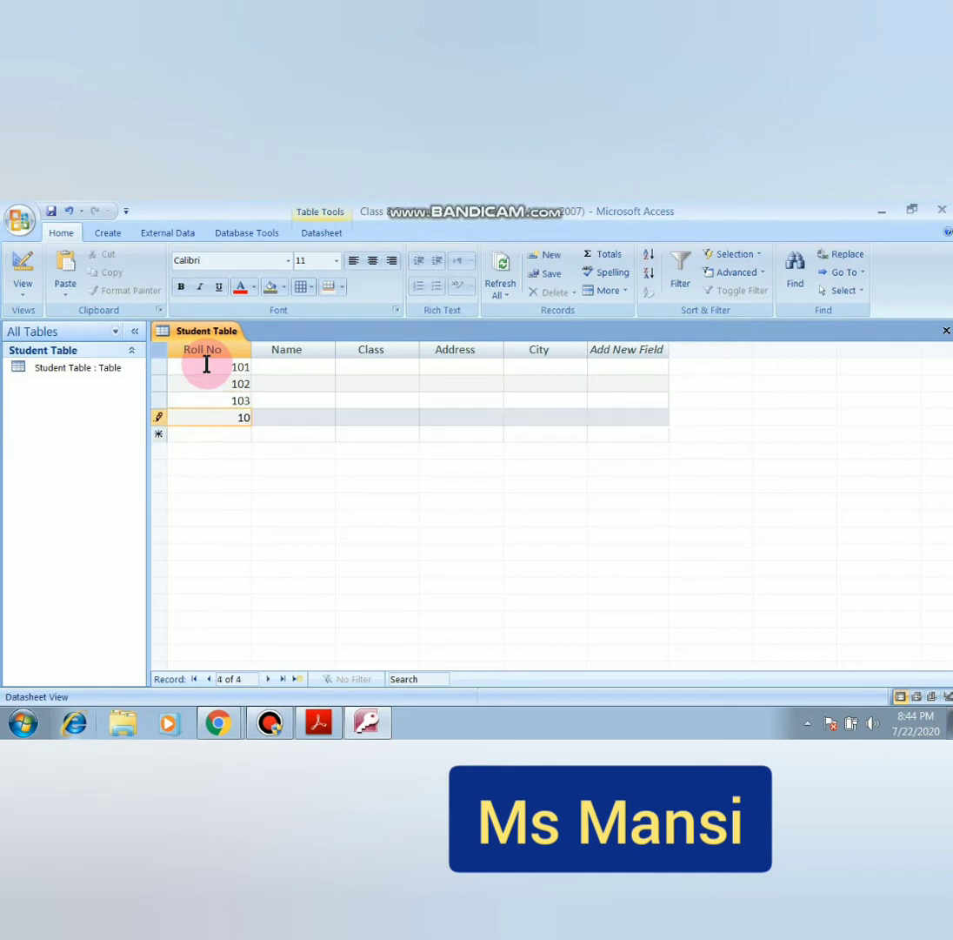
text(3)
key(Down)
text(104)
key(Down)
text(105)
key(Down)
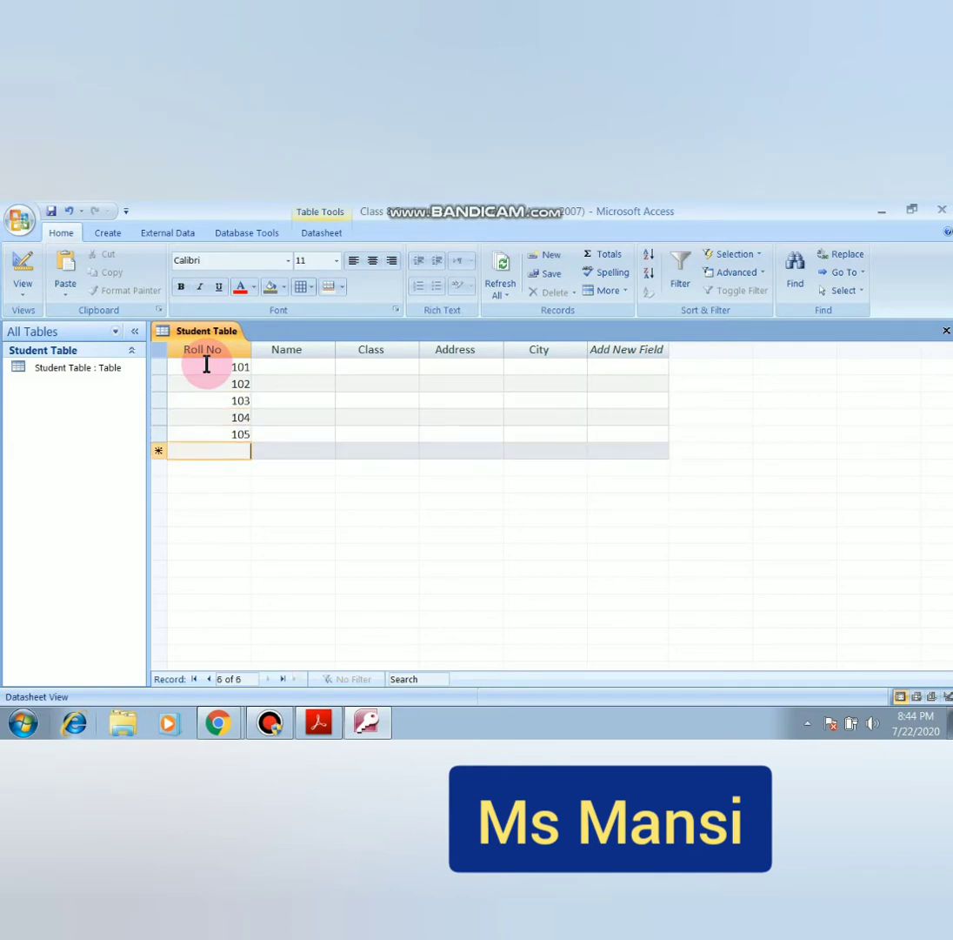
- Enter the first student's name in the Name field of record 101
key(Up)
key(Up)
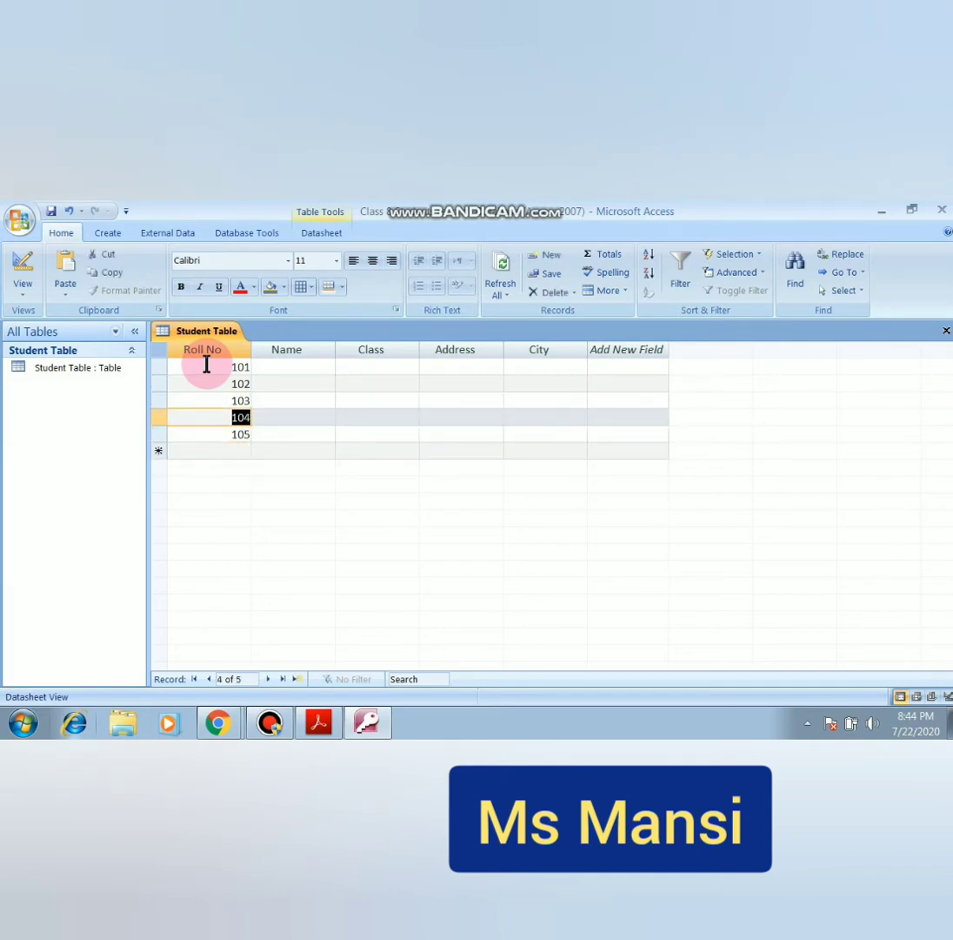
key(Up)
key(Up)
key(Up)
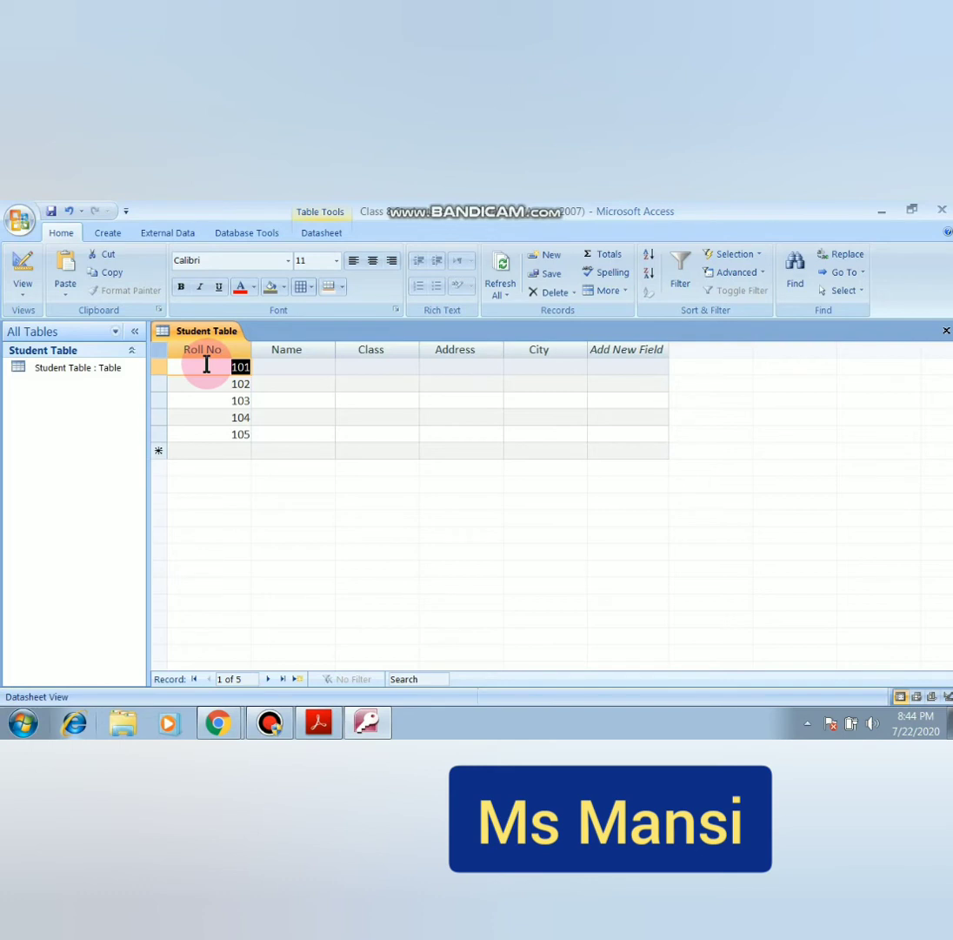
key(Down)
key(Up)
key(Down)
key(Up)
key(Tab)
text(Nisha)
key(Down)
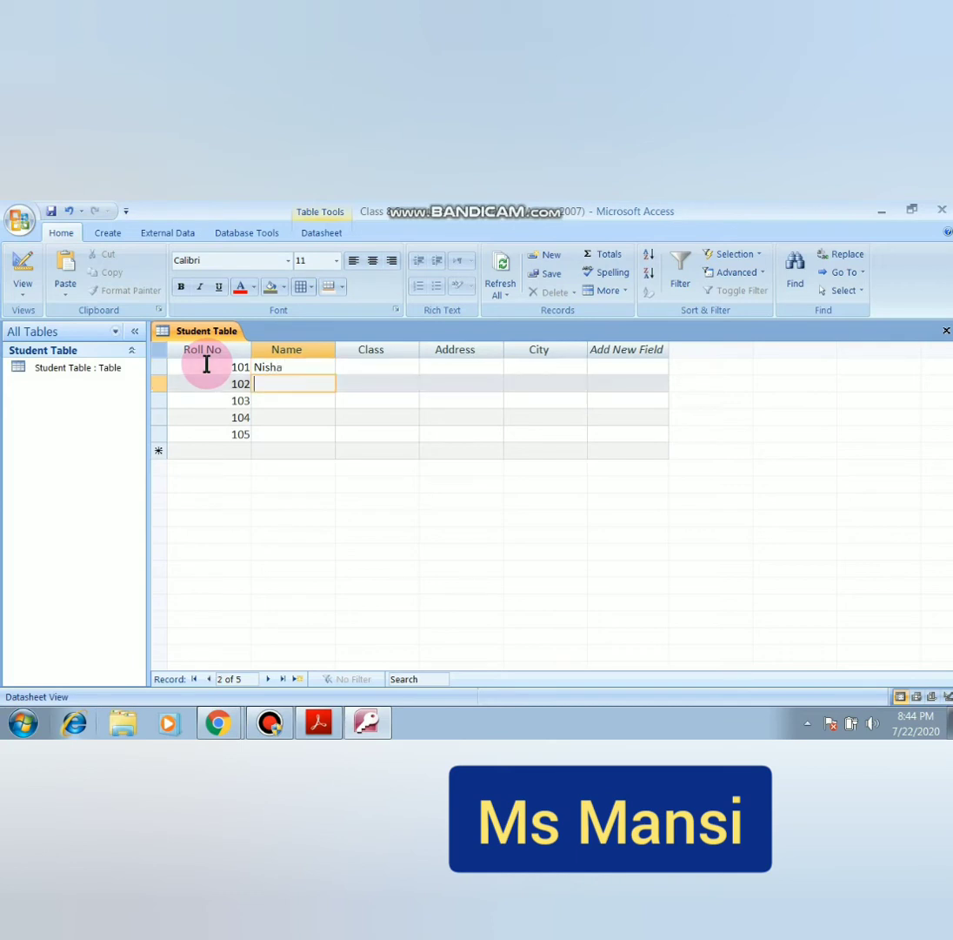
- Enter the remaining students' names in the Name field for roll numbers 102 to 105
text(Vivek)
key(Down)
text(Naman)
key(Down)
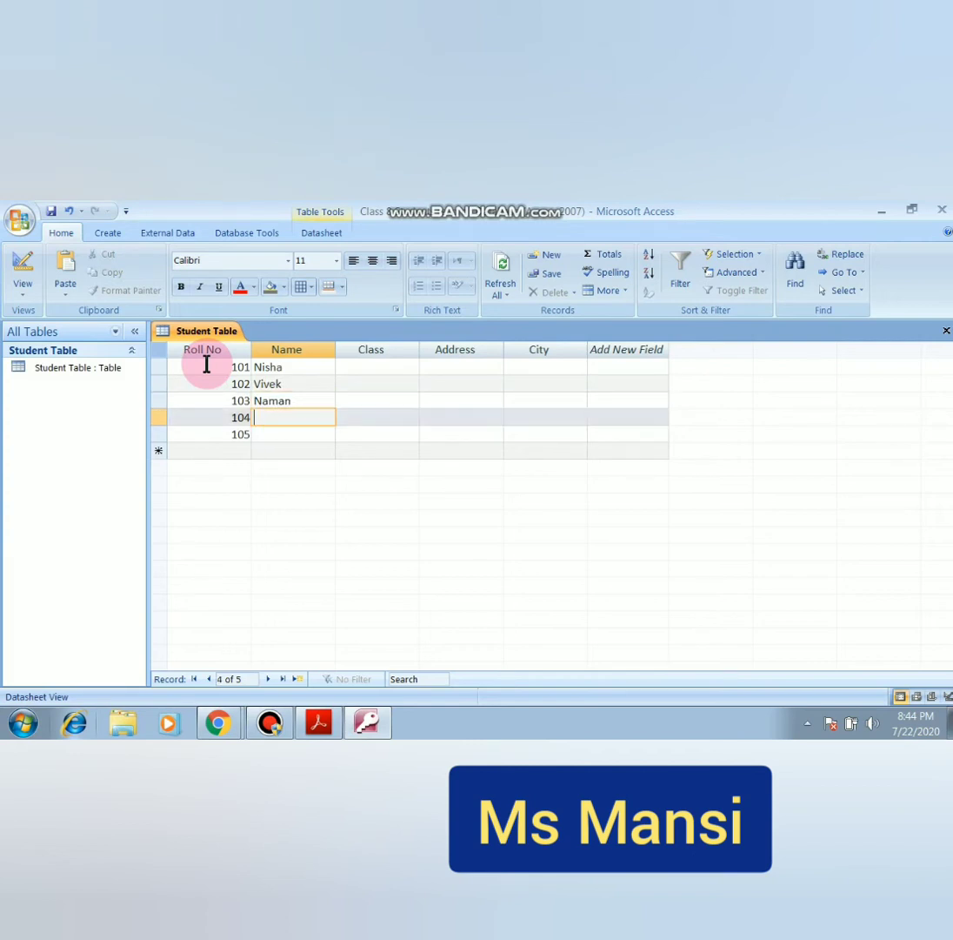
text(Gitika)
key(Down)
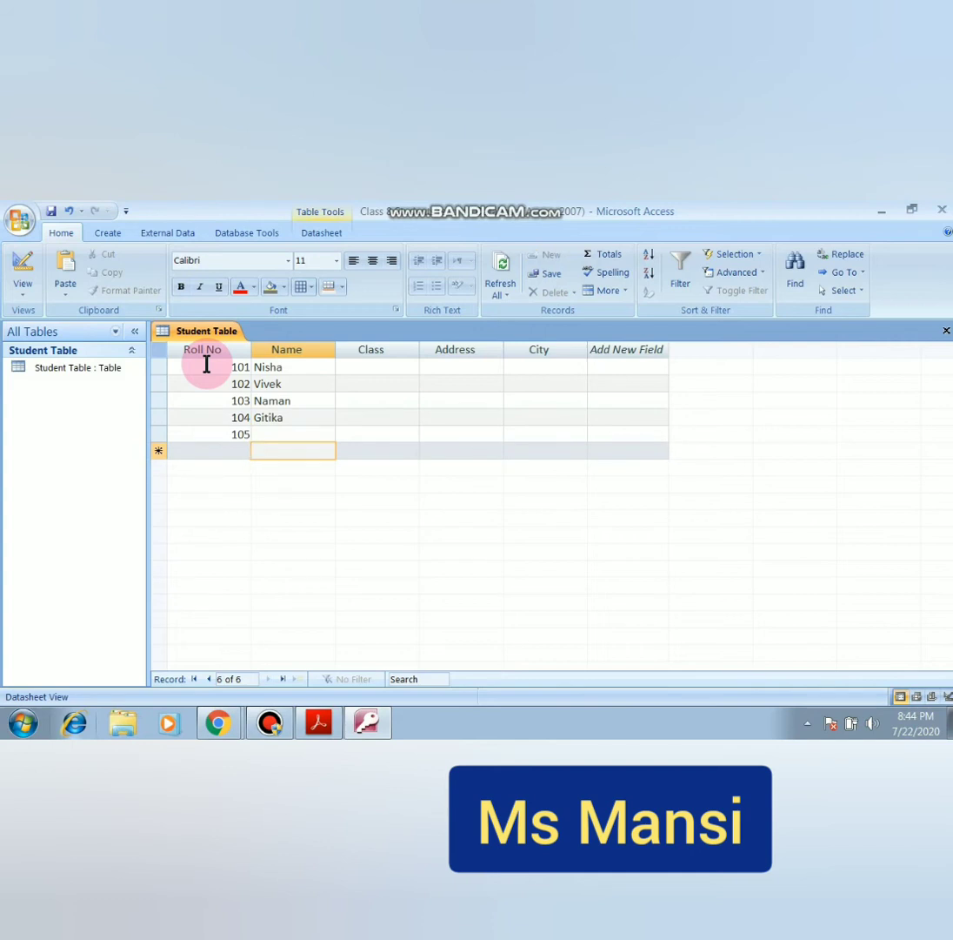
text(Pree)
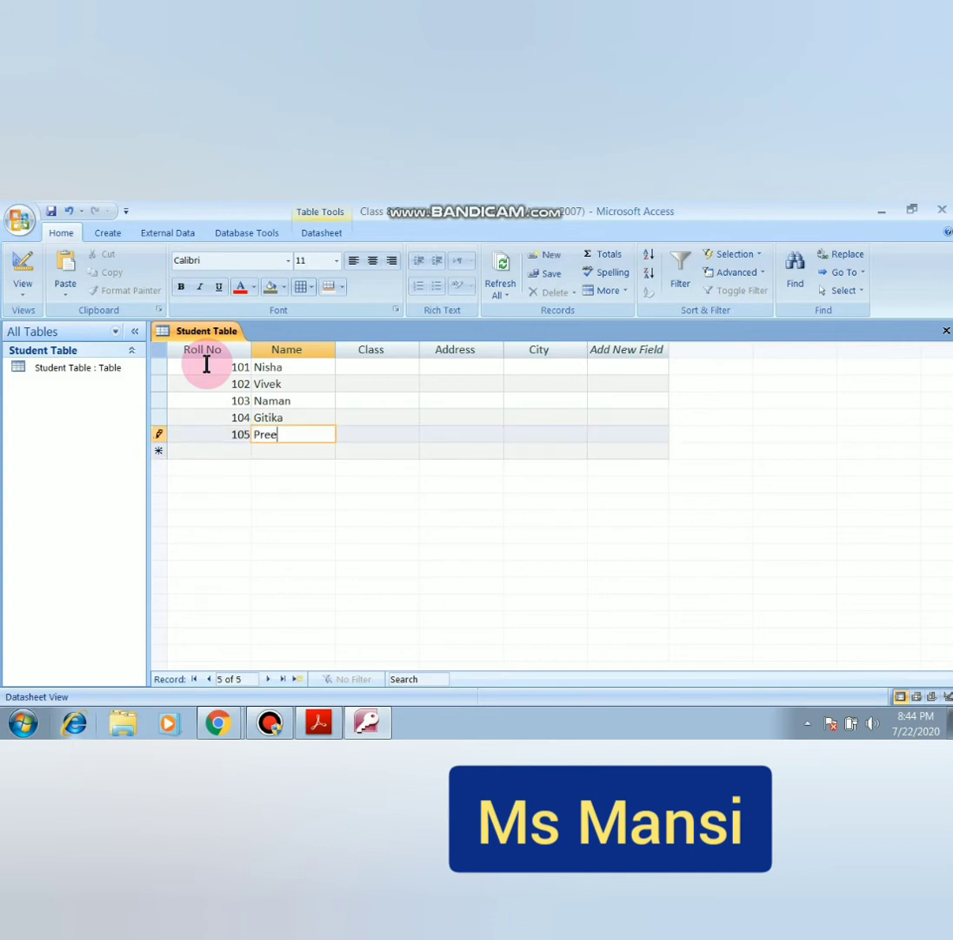
text(t)
- Set the Class field to 8 for roll numbers 101, 102 and 103
key(Tab)
key(Up)
key(Up)
key(Up)
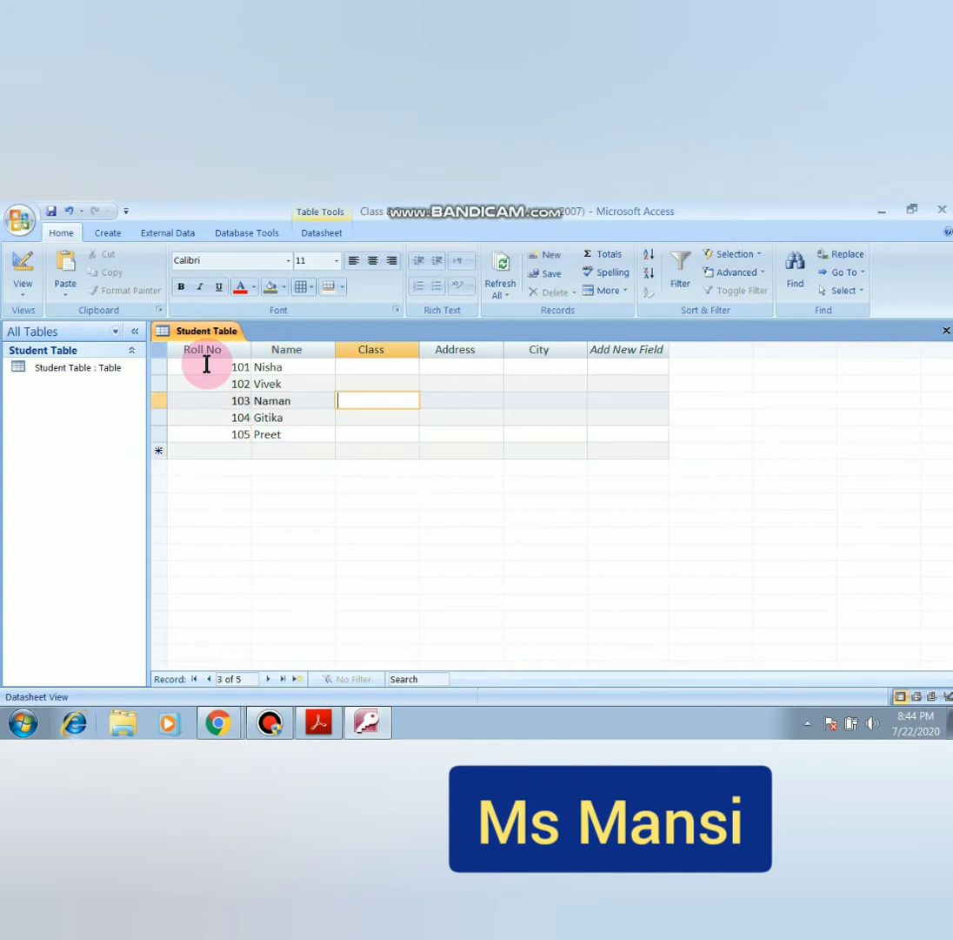
key(Up)
text(8)
key(Down)
key(Up)
key(Down)
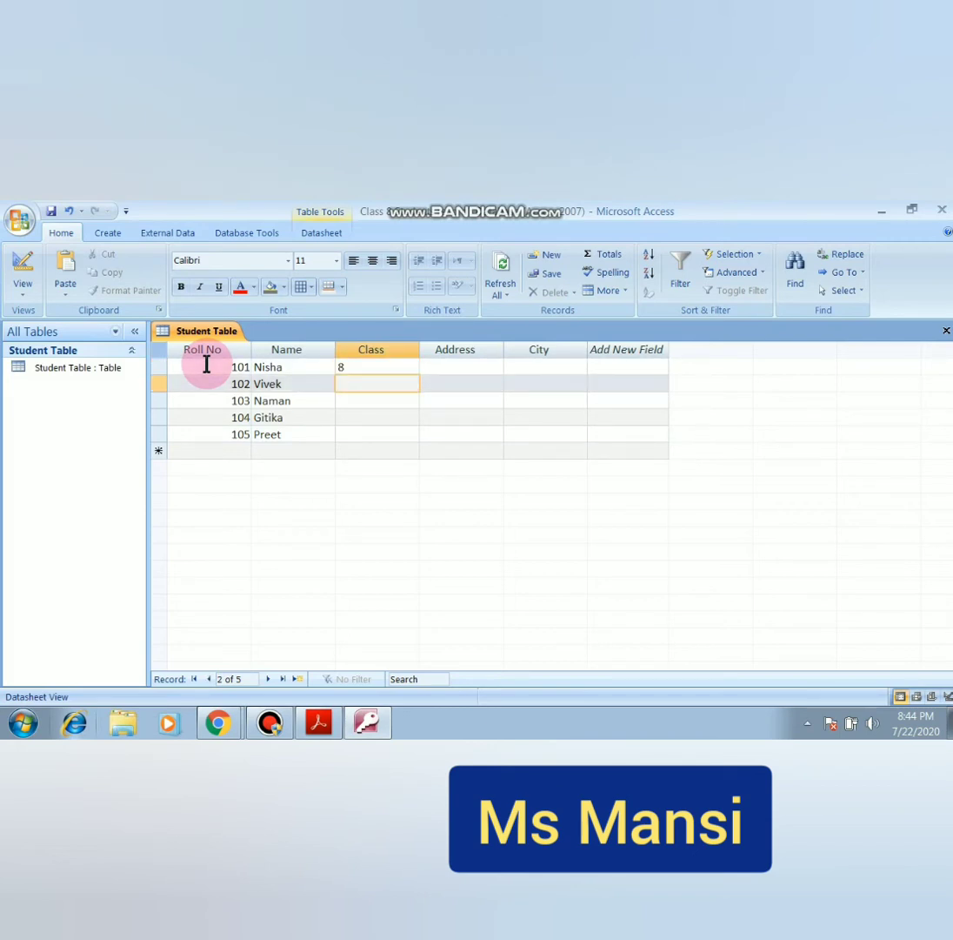
text(8)
key(Down)
text(88)
key(Down)
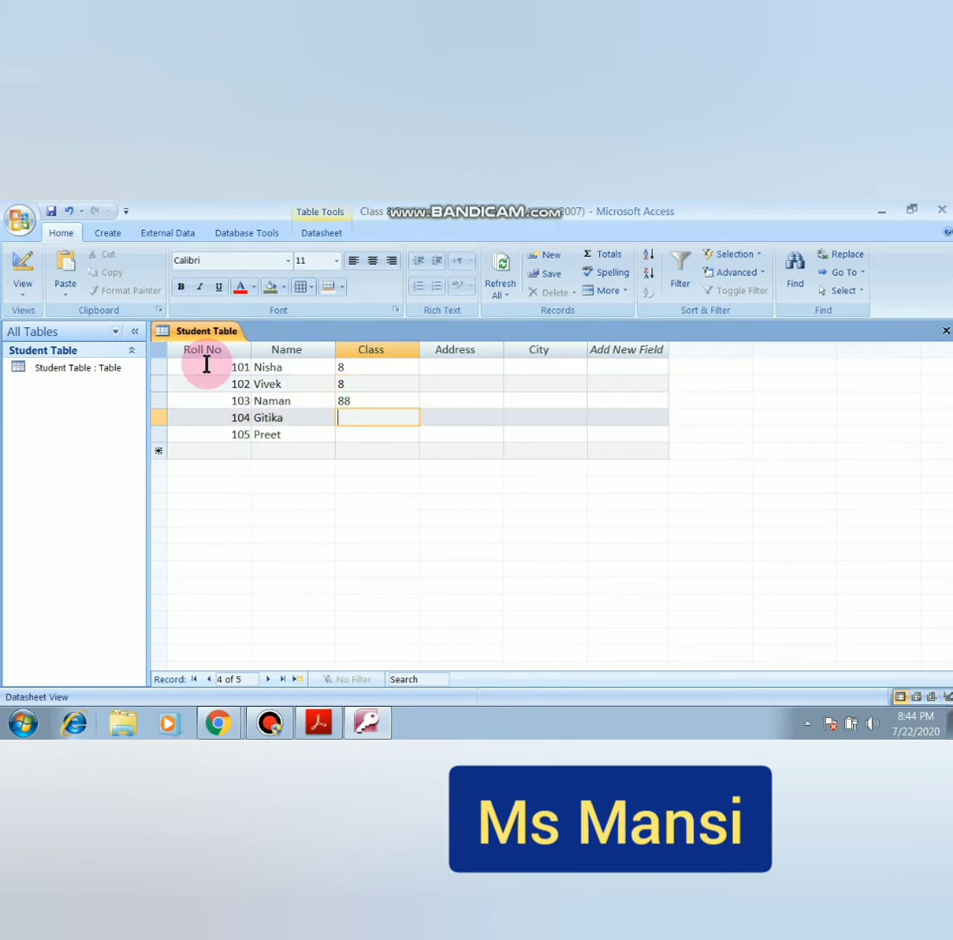
key(Up)
text(8)
- Set the Class field to 9 for roll numbers 104 and 105
key(Down)
text(9)
key(Down)
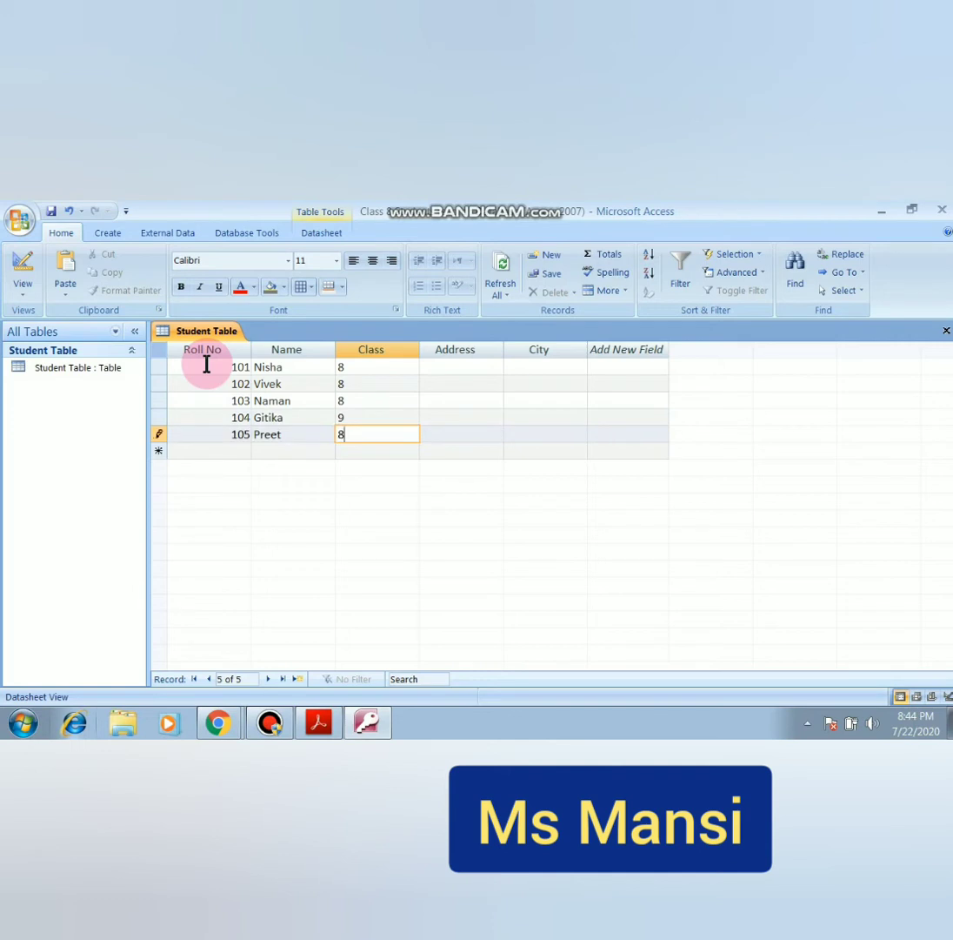
text(9)
- Enter the students' addresses in the Address field for roll numbers 101 and 102
key(Tab)
key(Up)
key(Up)
key(Up)
key(Up)
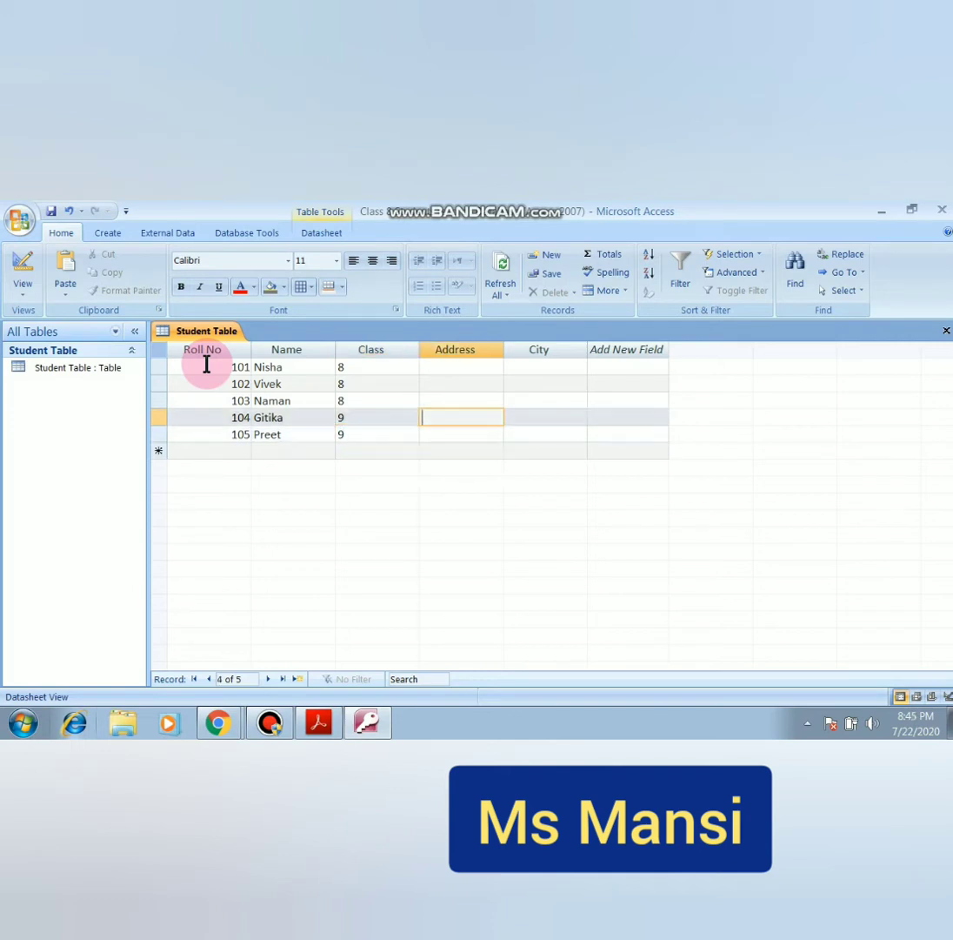
text(52, Sec1)
key(Down)
text(31)
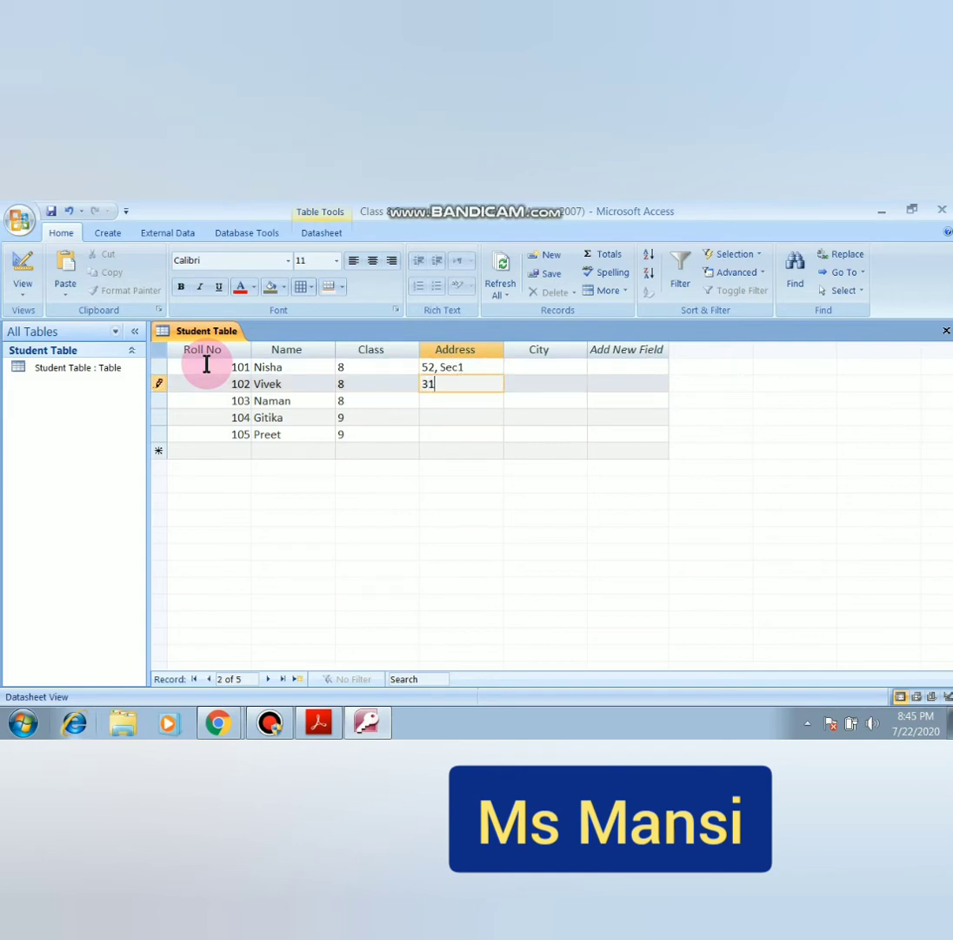
- Enter the remaining students' addresses in the Address field for roll numbers 103 to 105
key(Down)
text(Se)
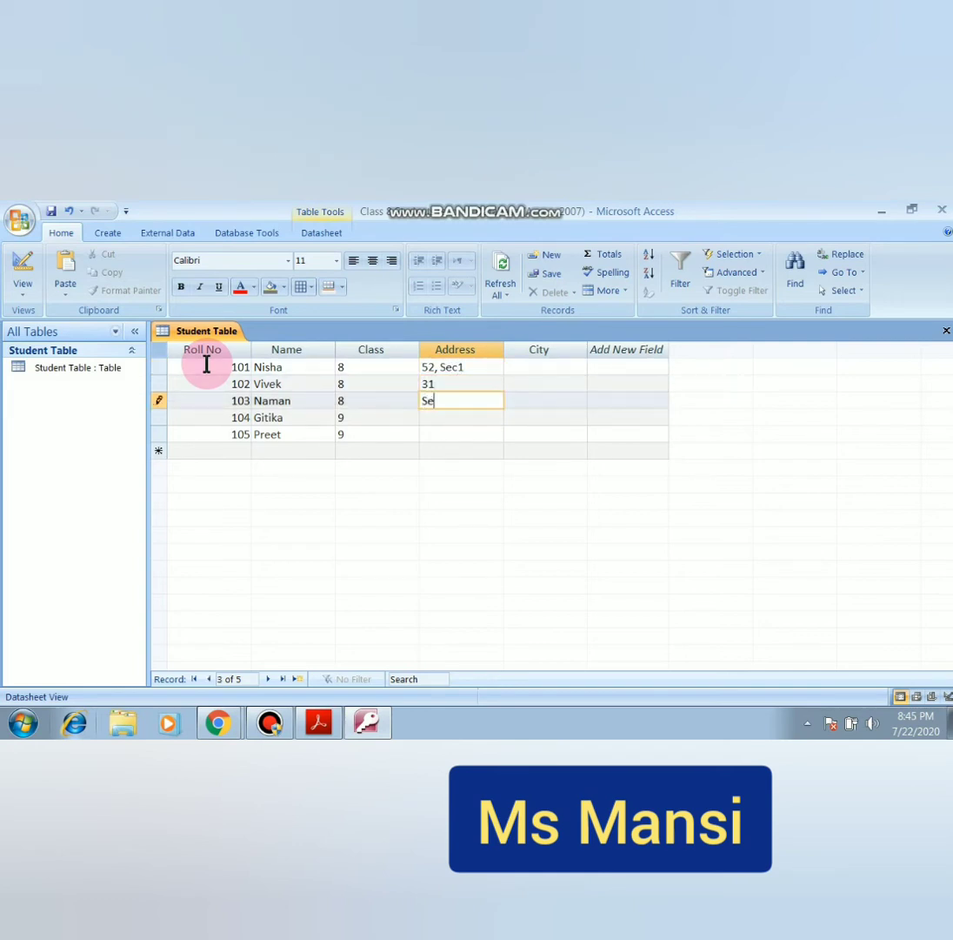
text(c 4)
key(Down)
text(Sec 5)
key(Down)
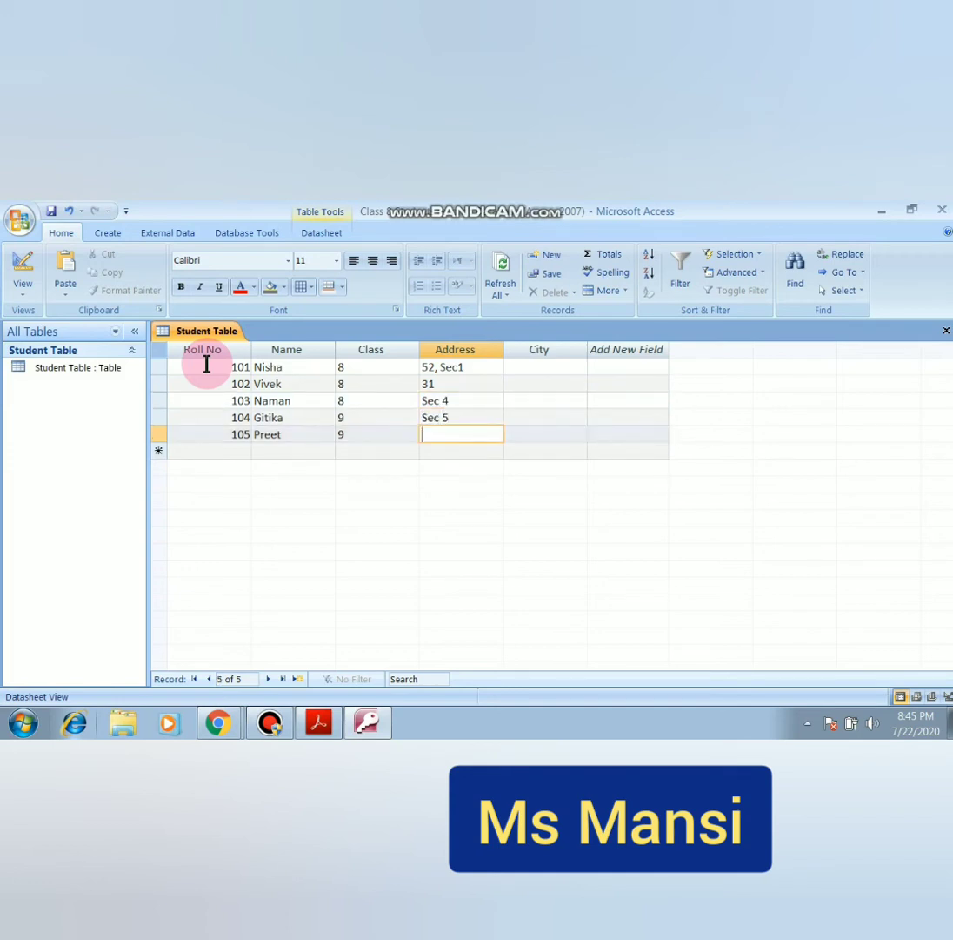
text(Sec 45)
- Set the City field to Sonipat for roll number 101 and Delhi for roll number 102
key(Tab)
key(Up)
key(Up)
key(Up)
key(Up)
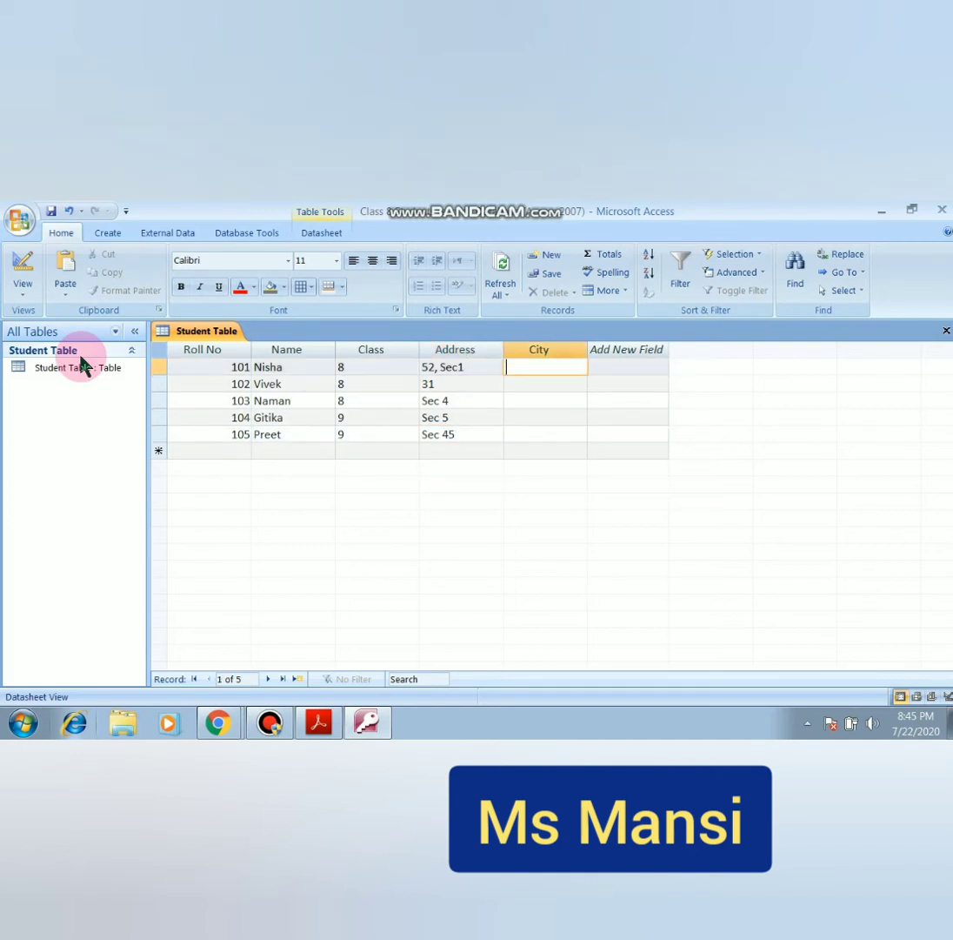
text(Sonipat)
key(Down)
text(Delhi)
key(Down)
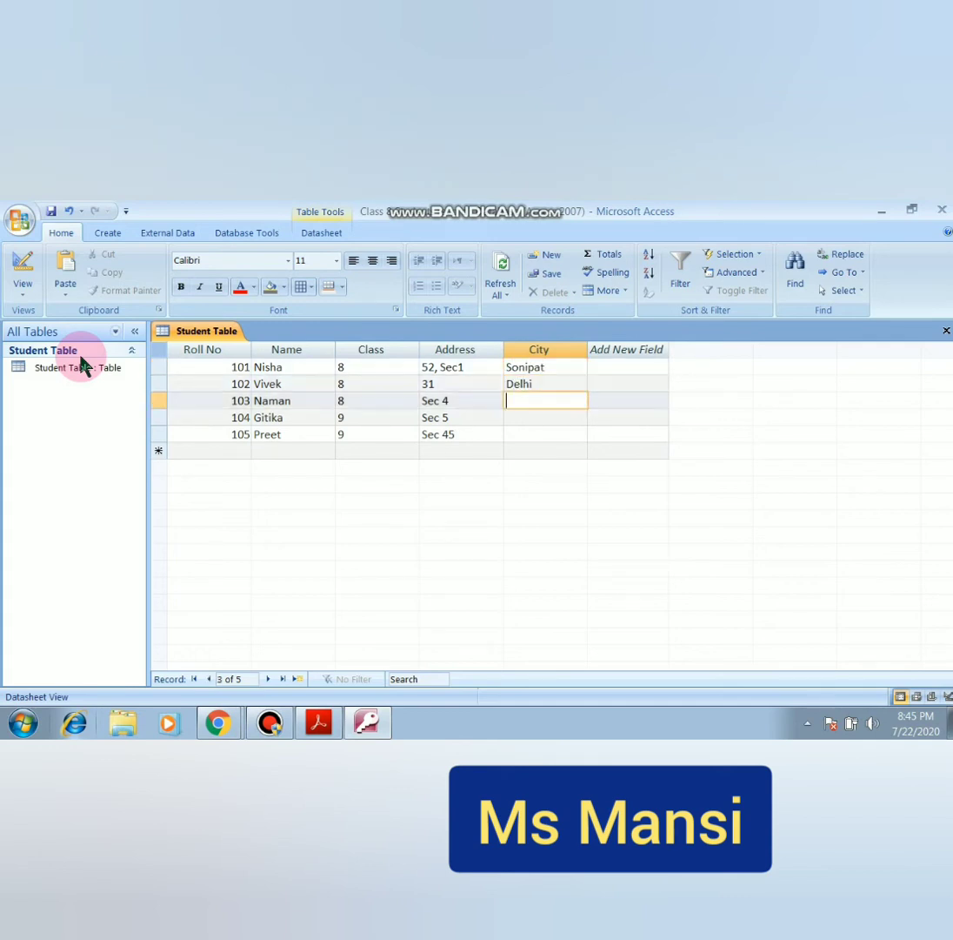
- Set the City field to Panipat for roll number 103 and Sonipat for roll numbers 104 and 105
text(Panipat)
key(Down)
text(So)
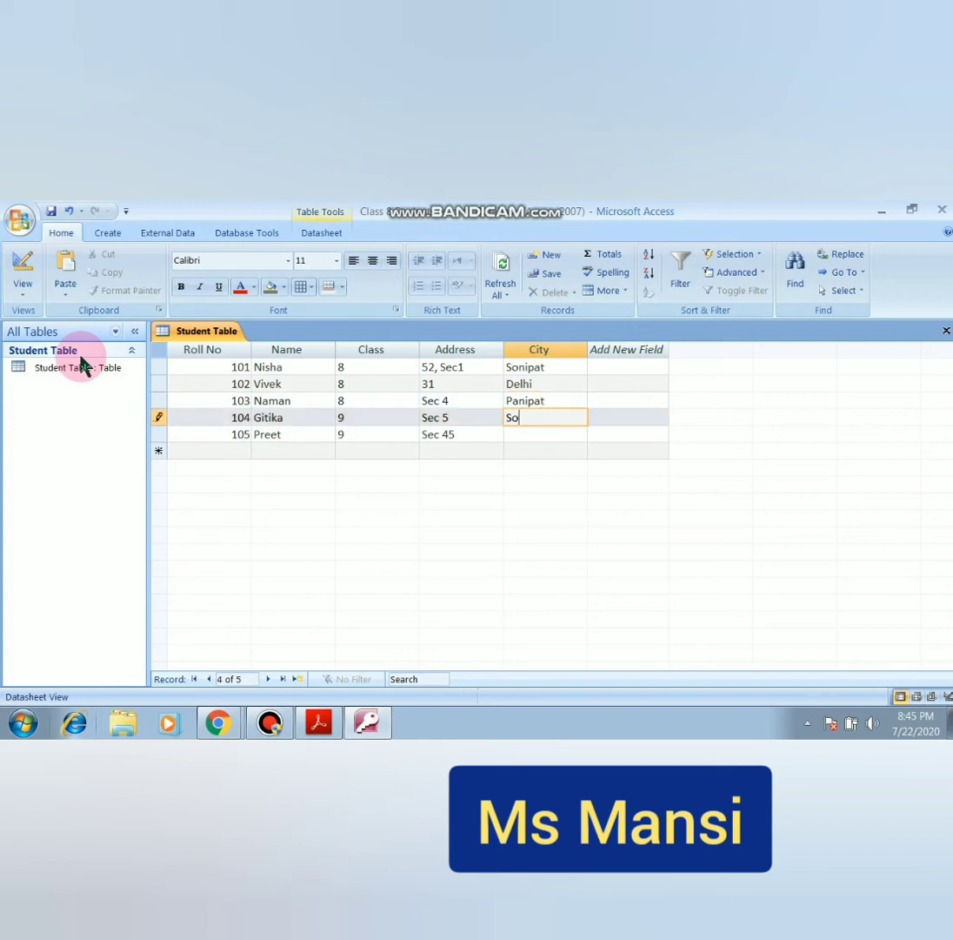
text(nipat)
key(Down)
text(Sonipat)
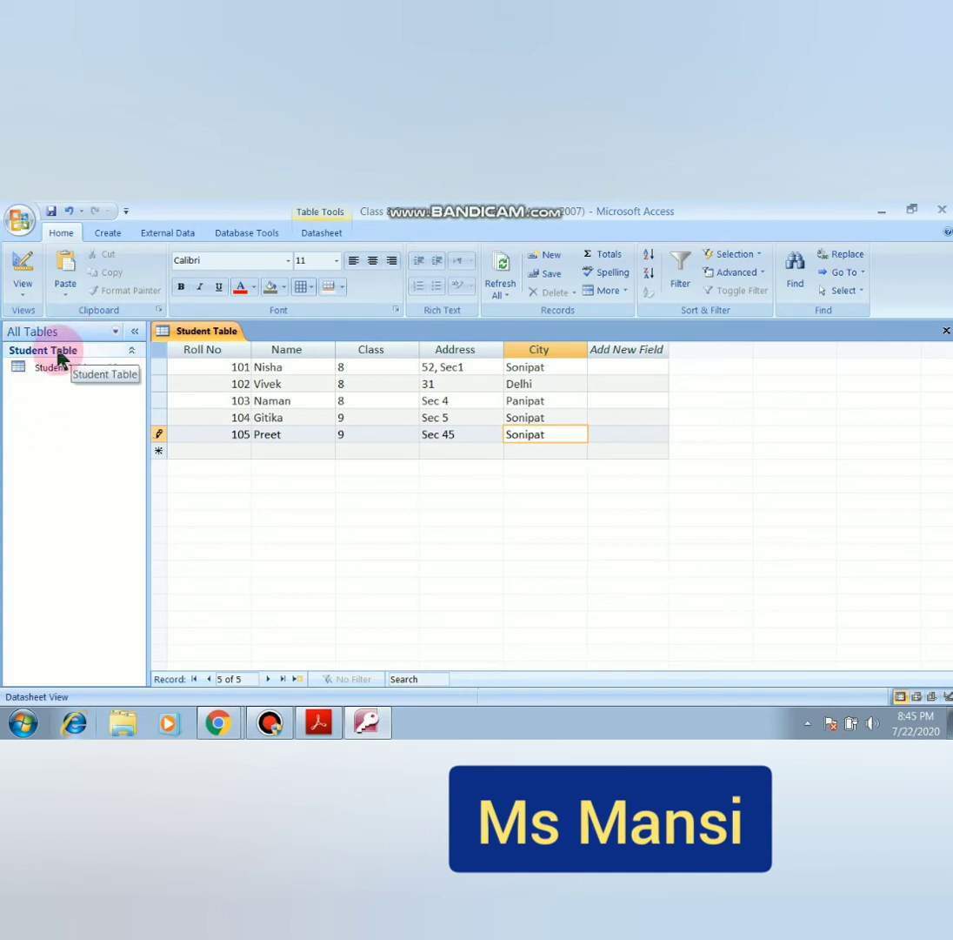
- Create a second, blank table in the database
click(113, 233)
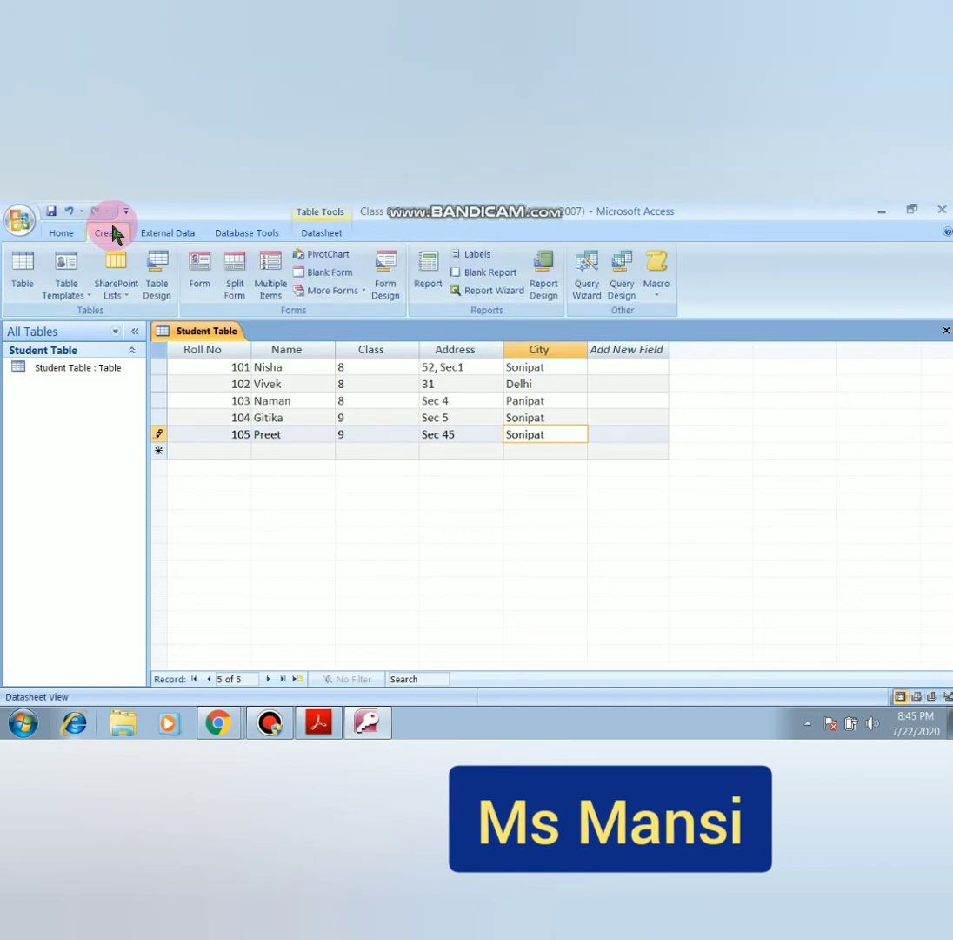
click(22, 291)
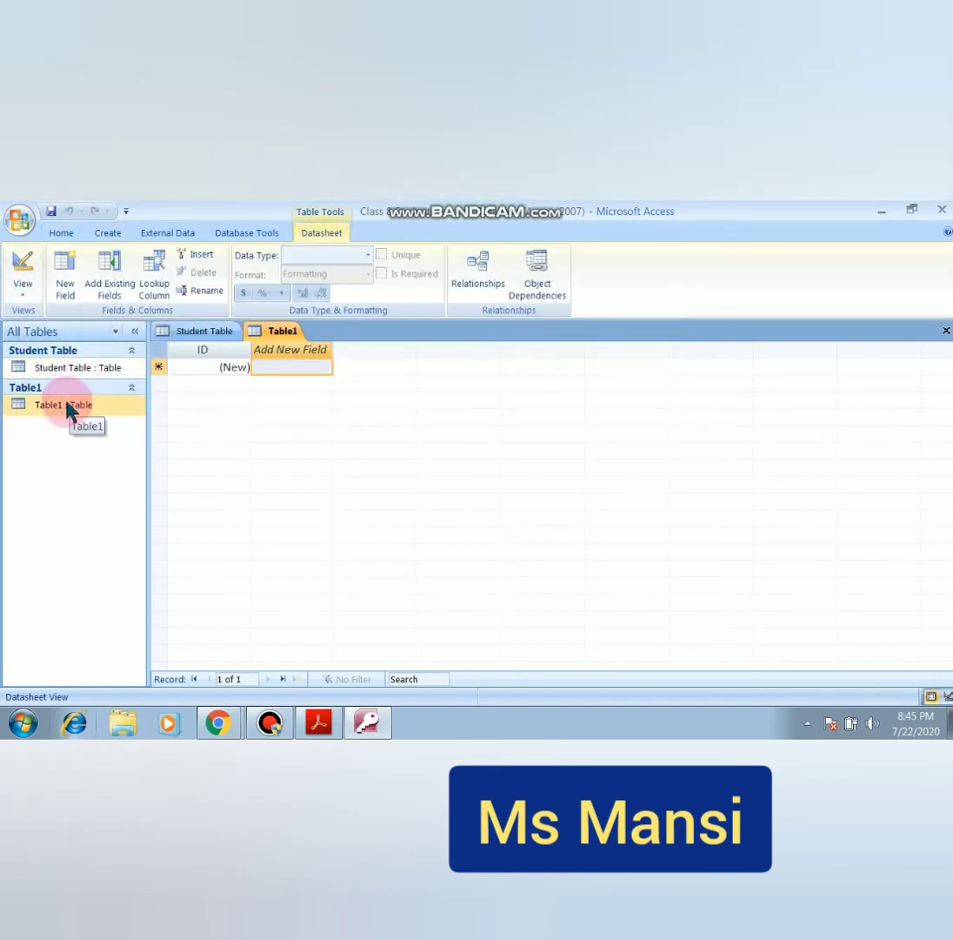
- Try to rename Table1 while it is open
right_click(67, 405)
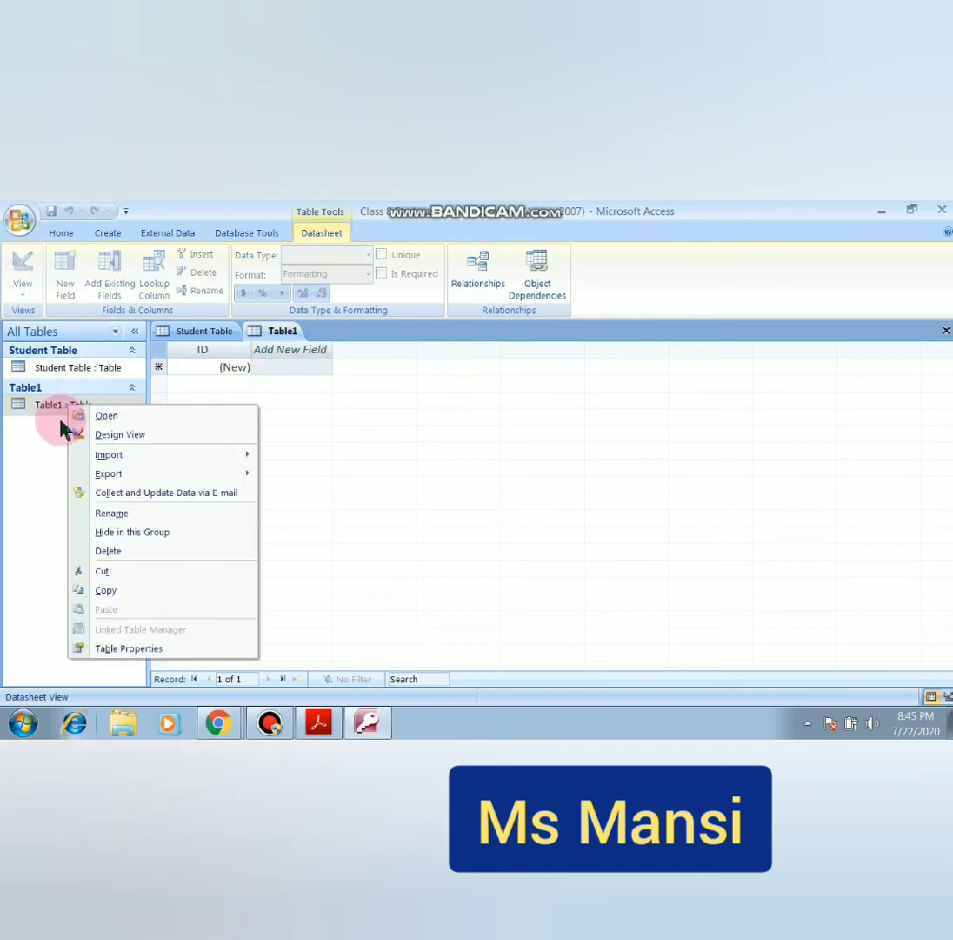
click(96, 514)
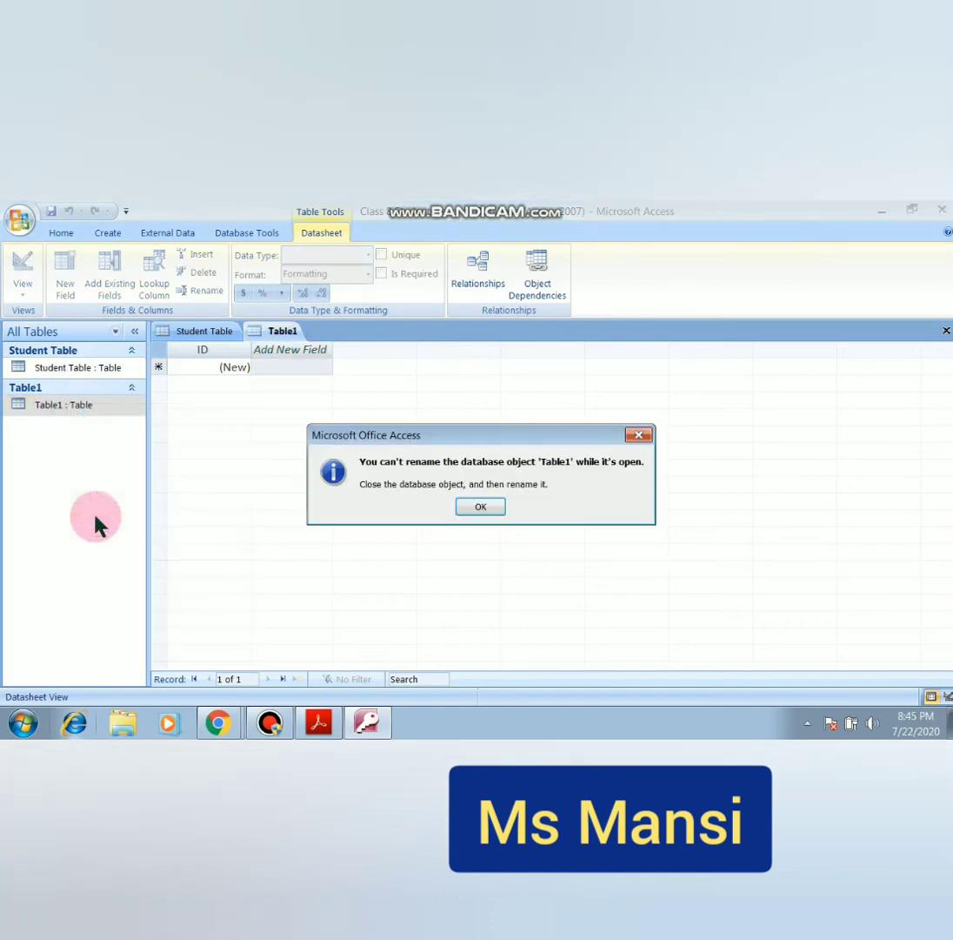
click(481, 507)
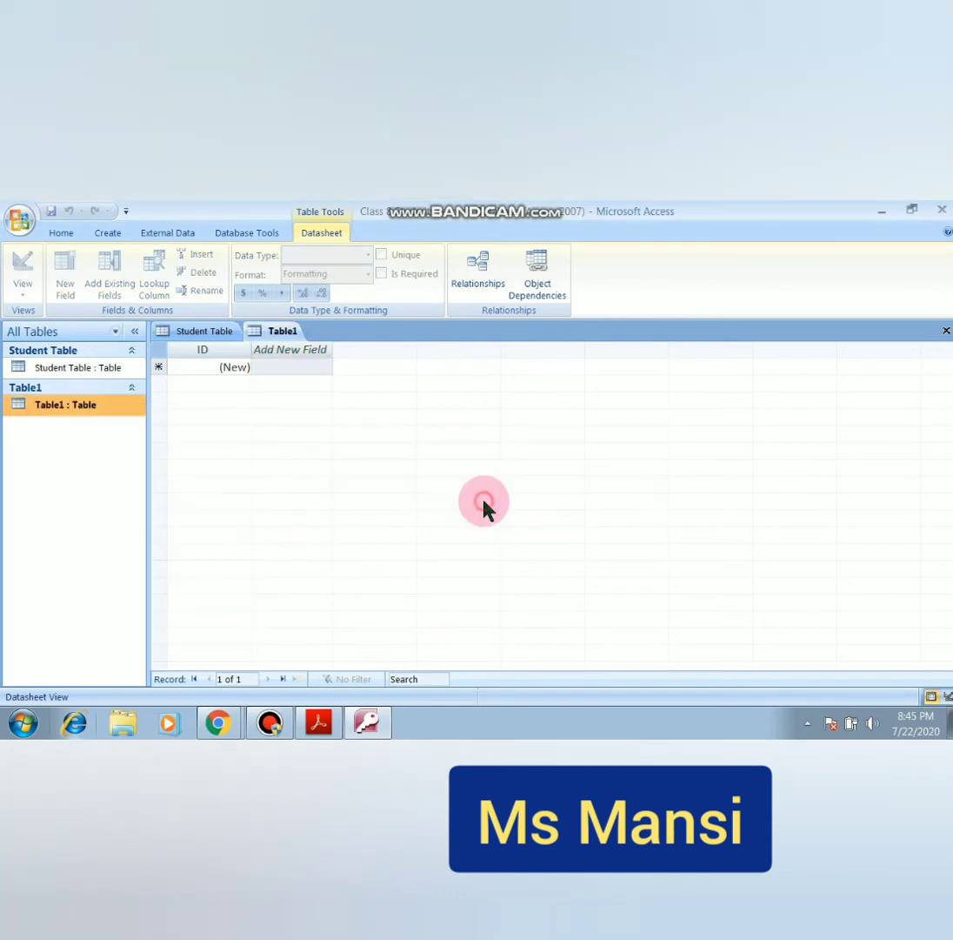
- Rename the ID field of the new table to Roll
click(213, 366)
double_click(220, 349)
text(Roll)
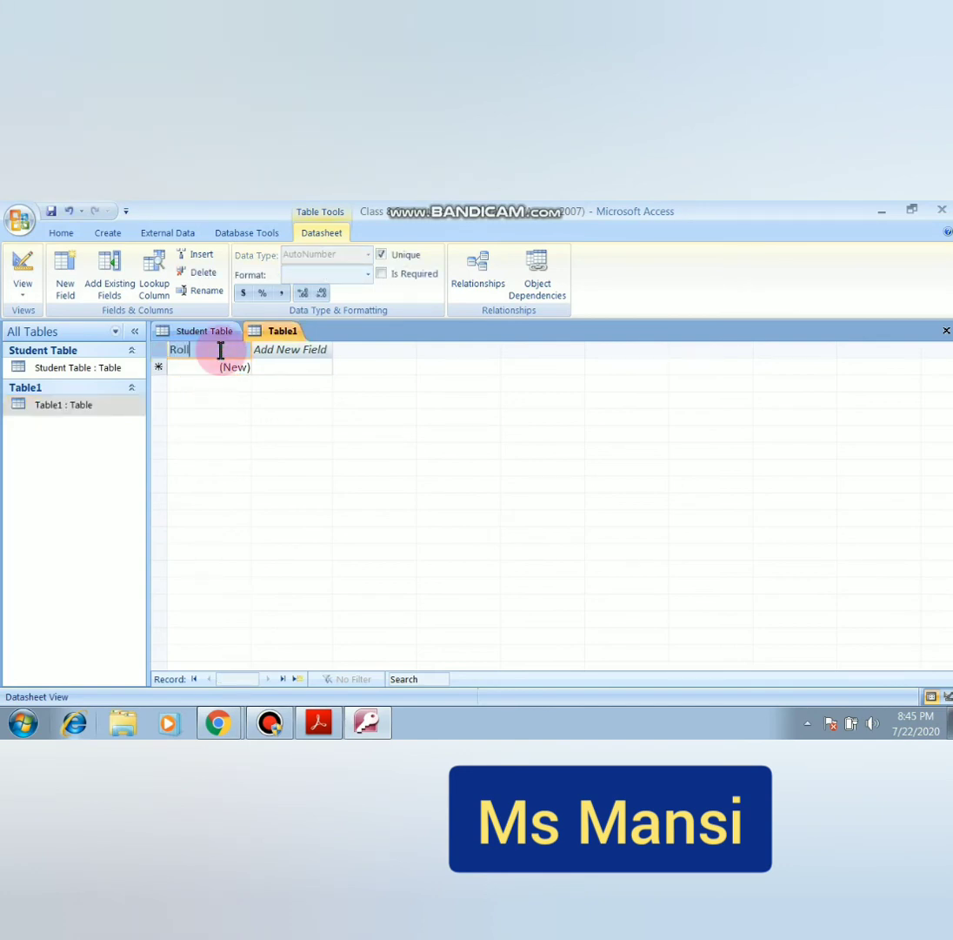
key(Return)
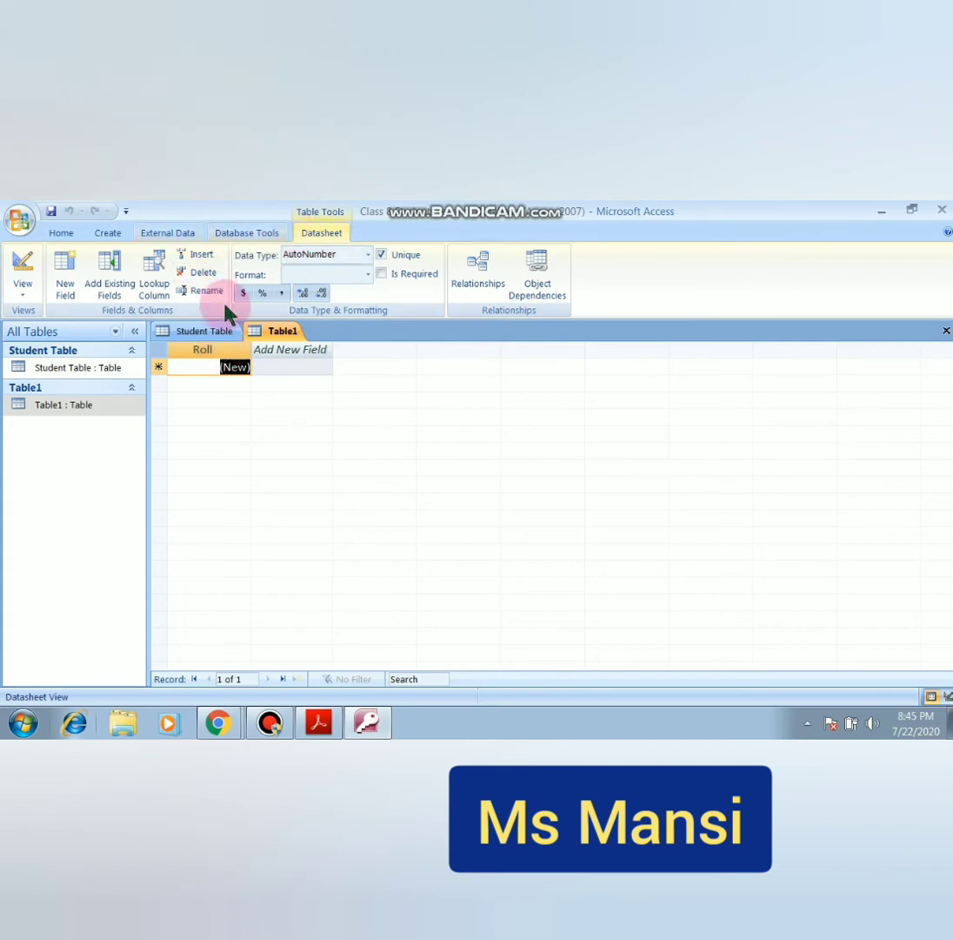
- Add two new fields named Percentage and Grade after the Roll field
click(274, 350)
click(274, 351)
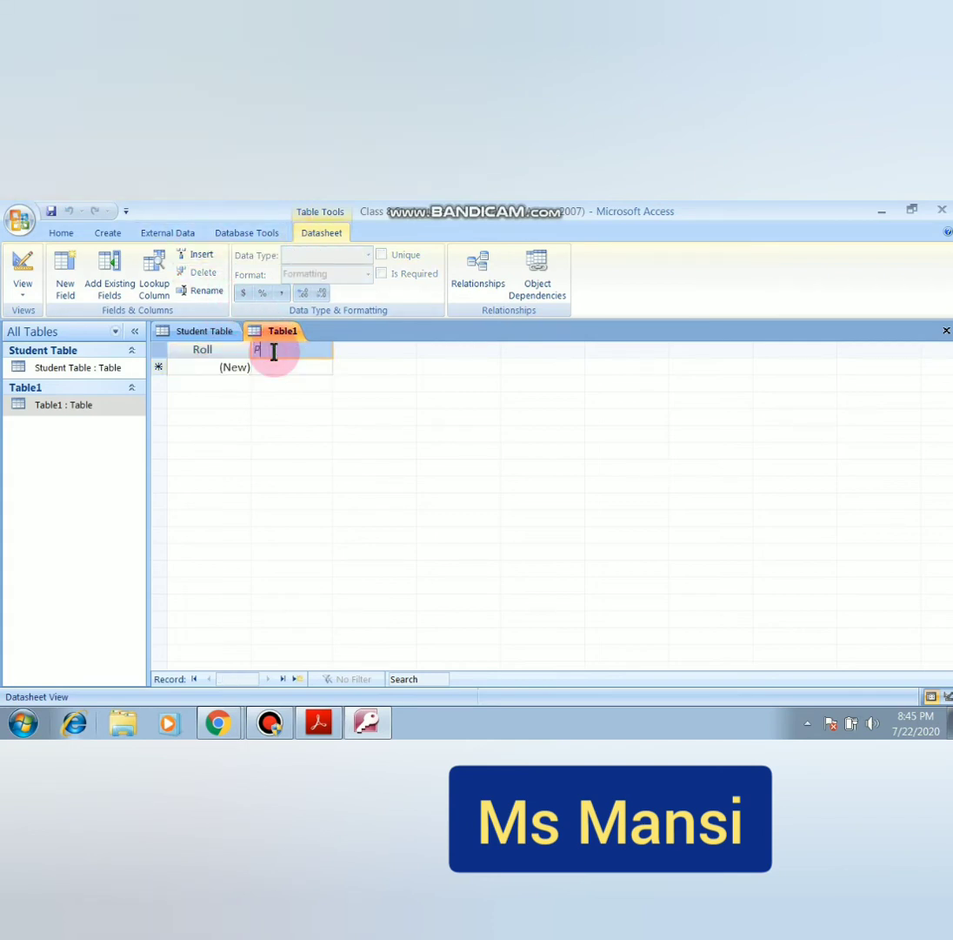
text(Percentah)
key(BackSpace)
text(ge)
key(Return)
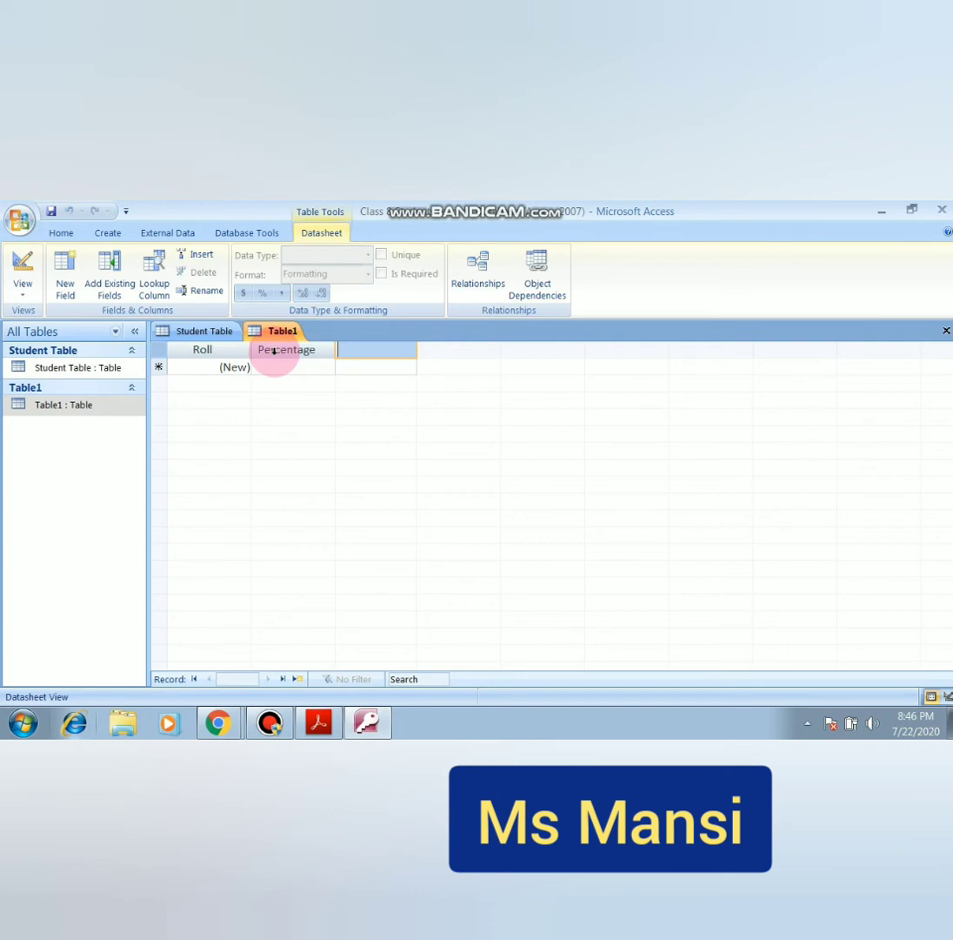
text(Grade)
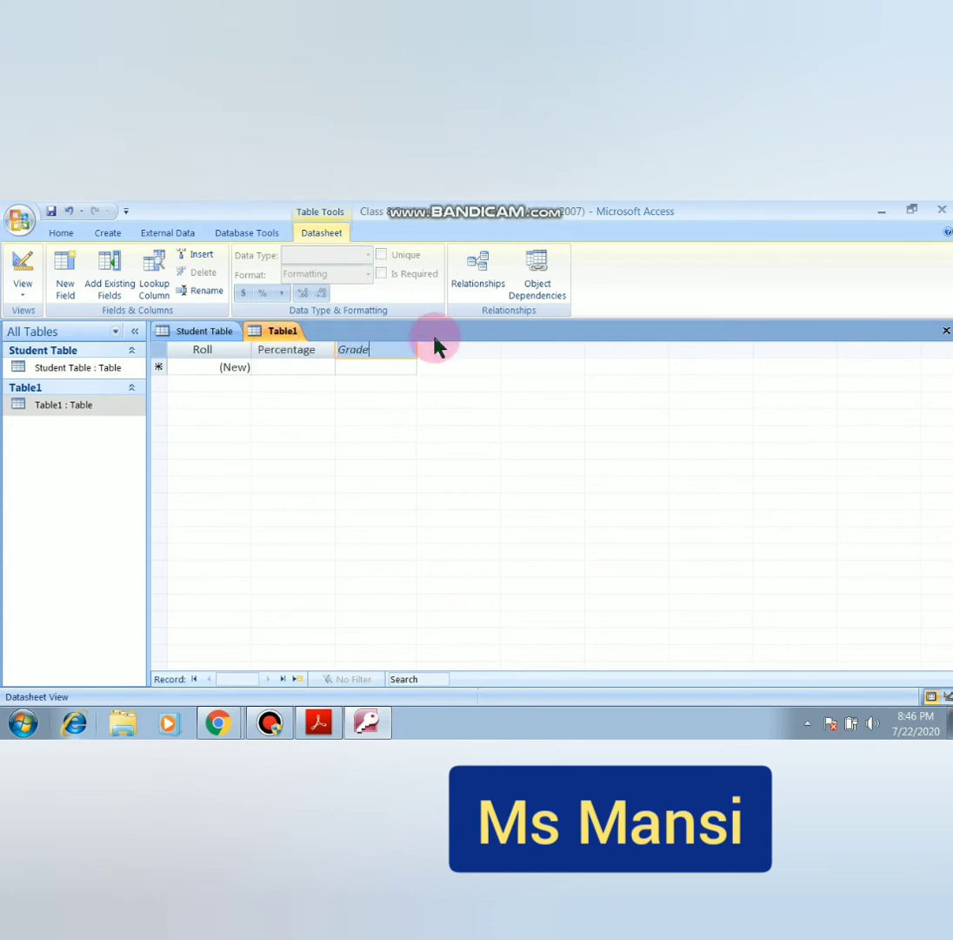
key(Down)
key(Left)
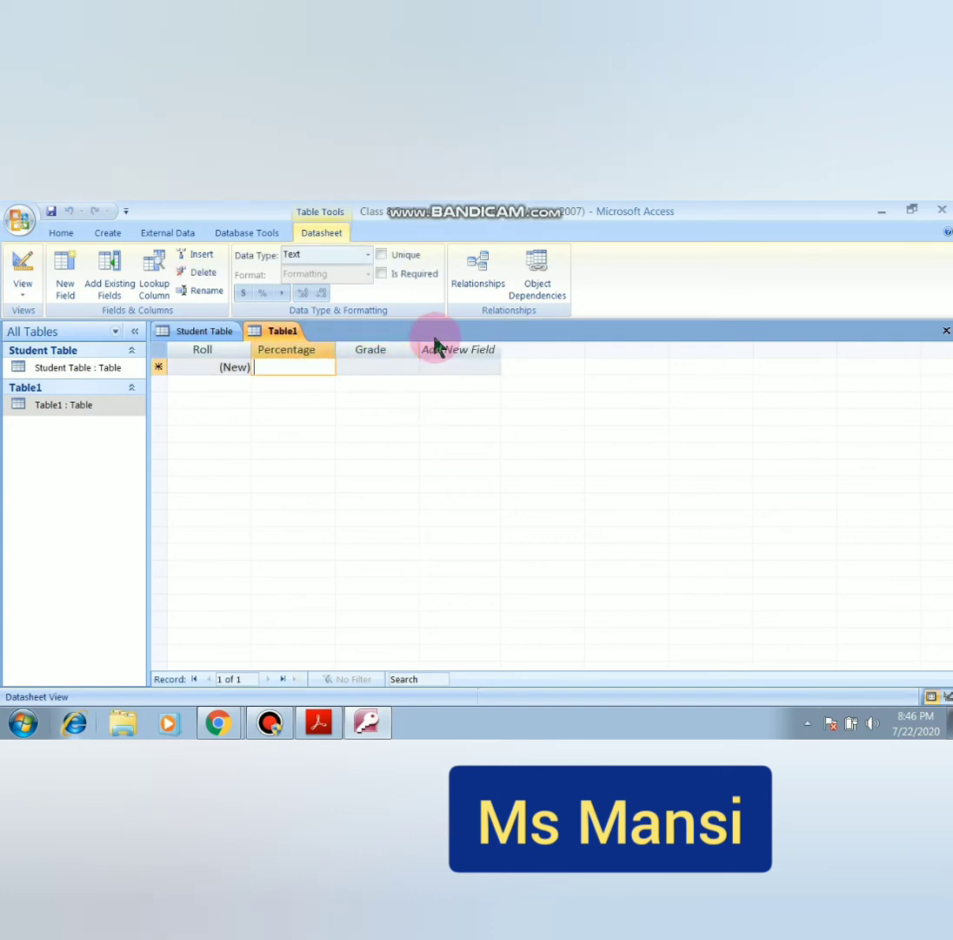
- Switch the new table to Design View, saving it under the name Marks Table
click(204, 351)
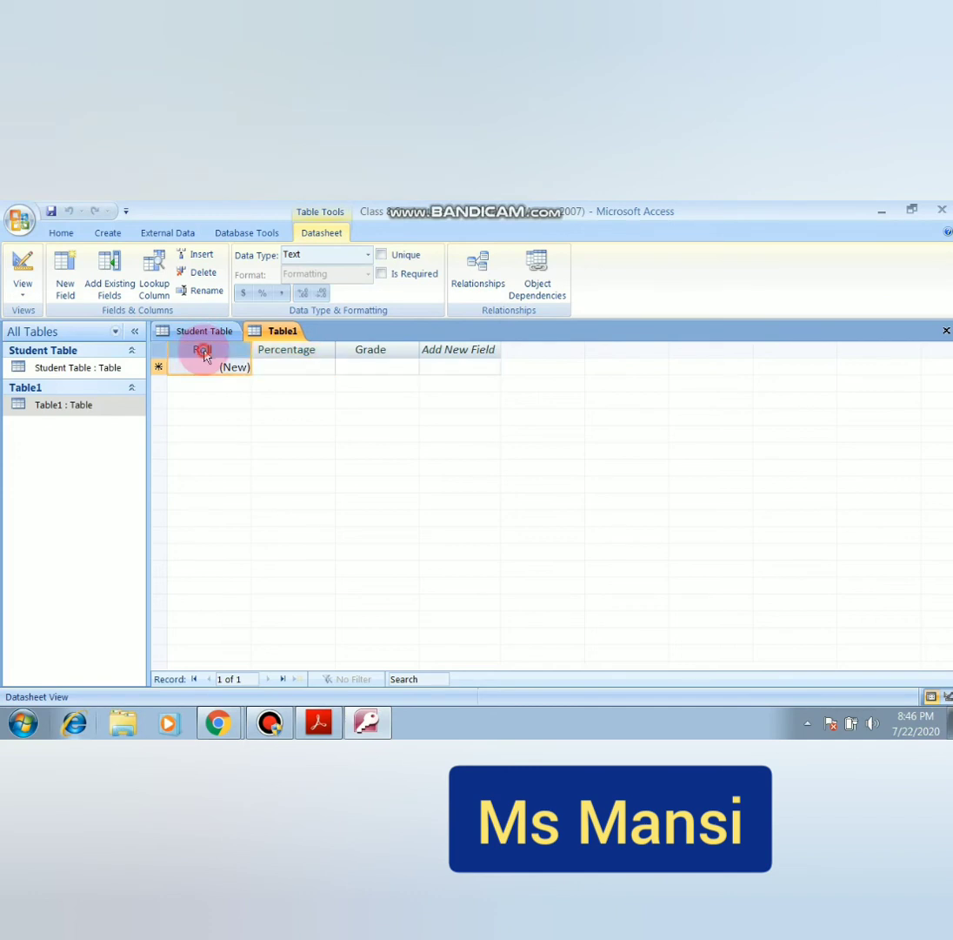
click(33, 295)
click(52, 364)
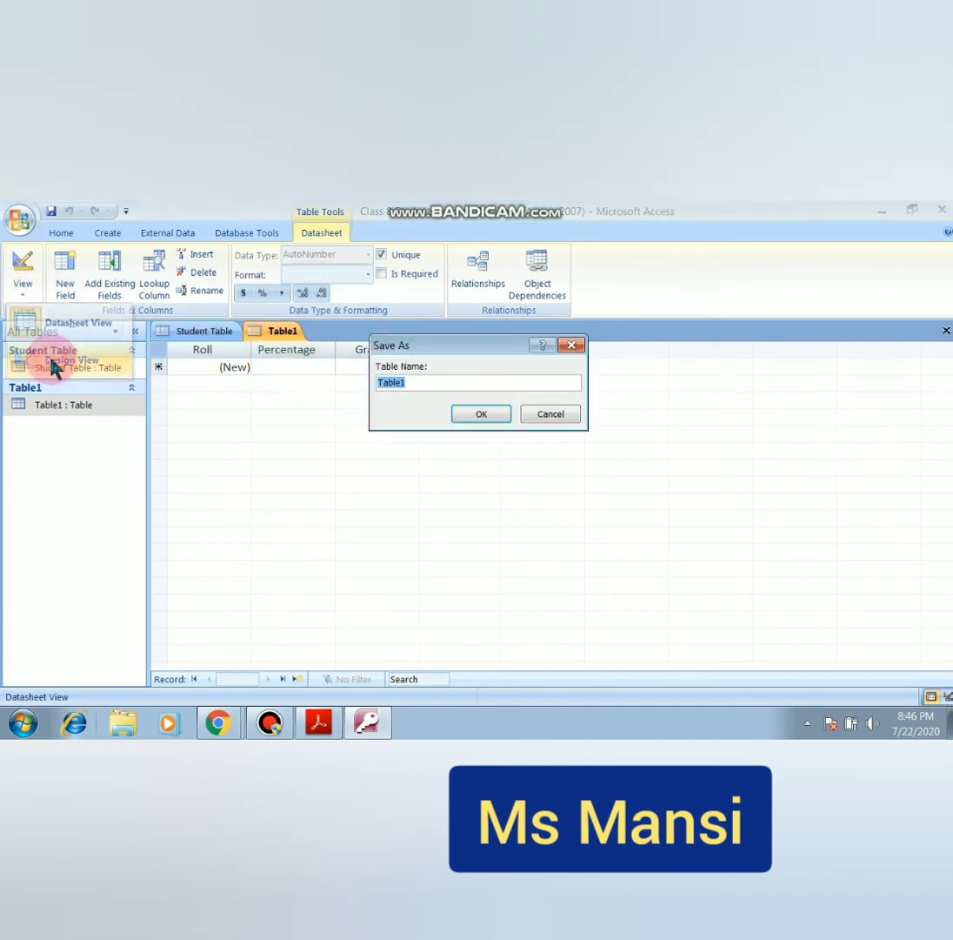
key(BackSpace)
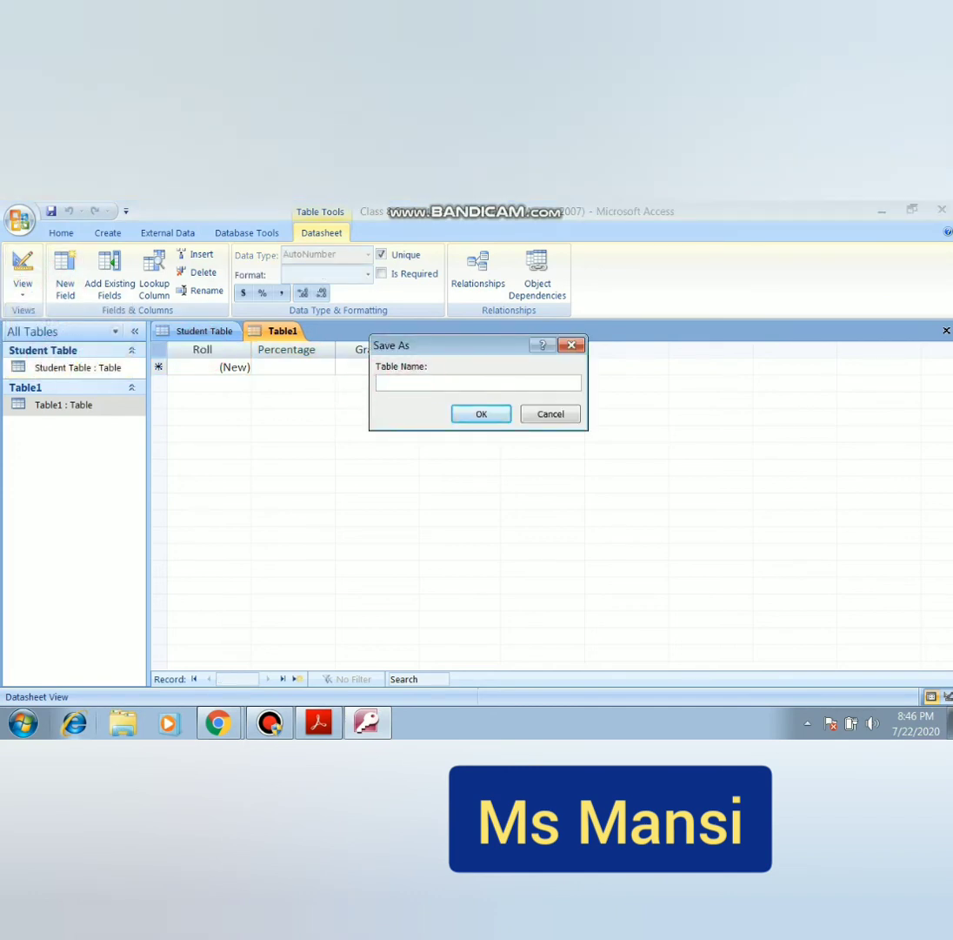
text(Marks R)
key(BackSpace)
text(Table)
click(484, 417)
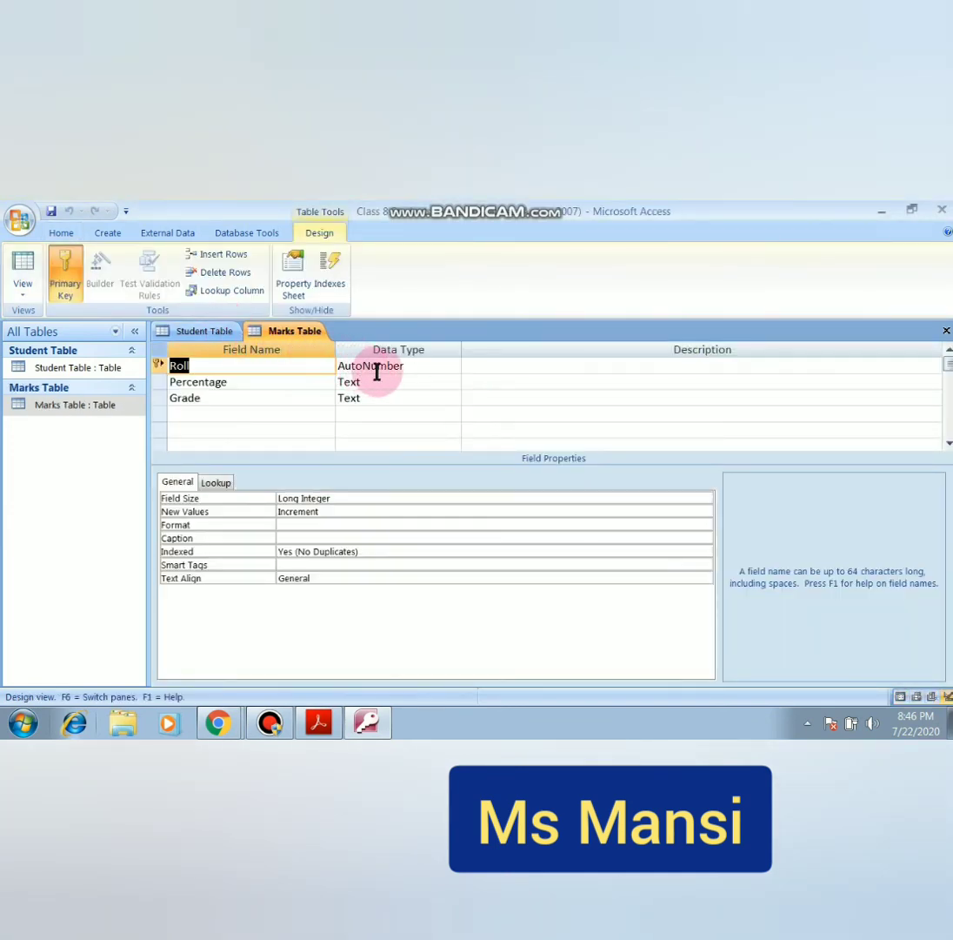
- Set the Roll field's data type to Number and rename the field to Roll No
click(413, 366)
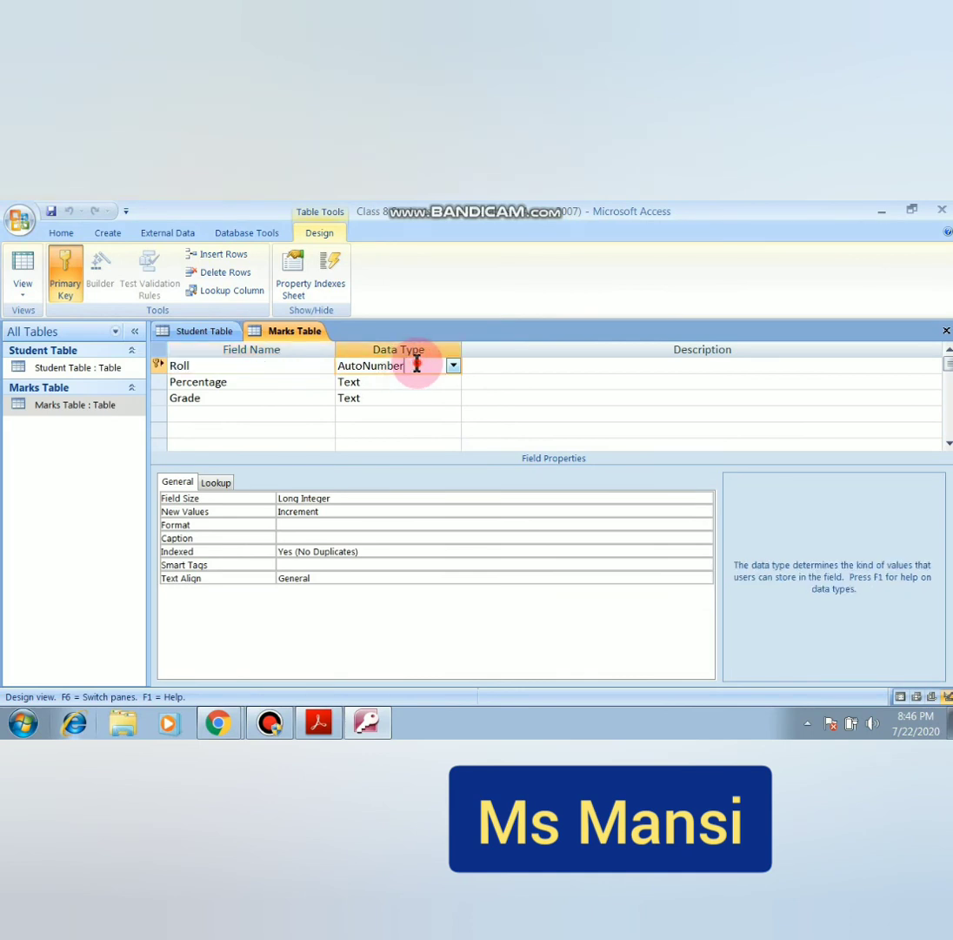
click(453, 365)
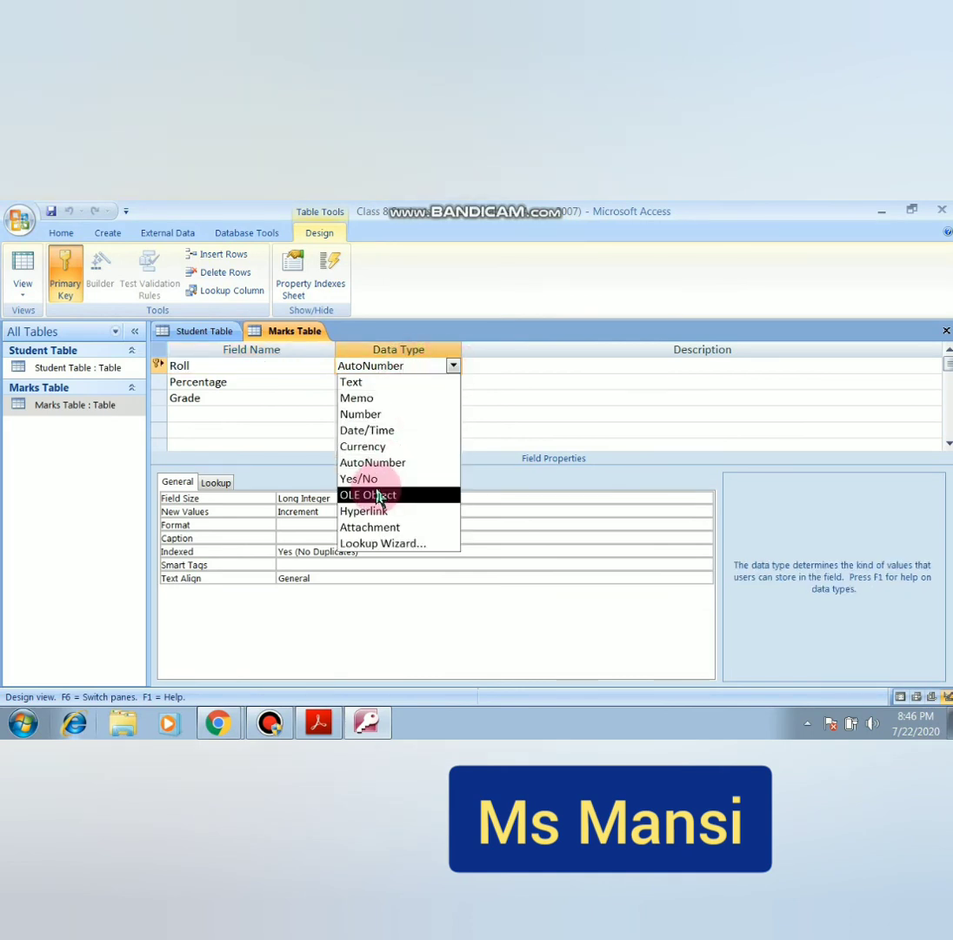
click(379, 415)
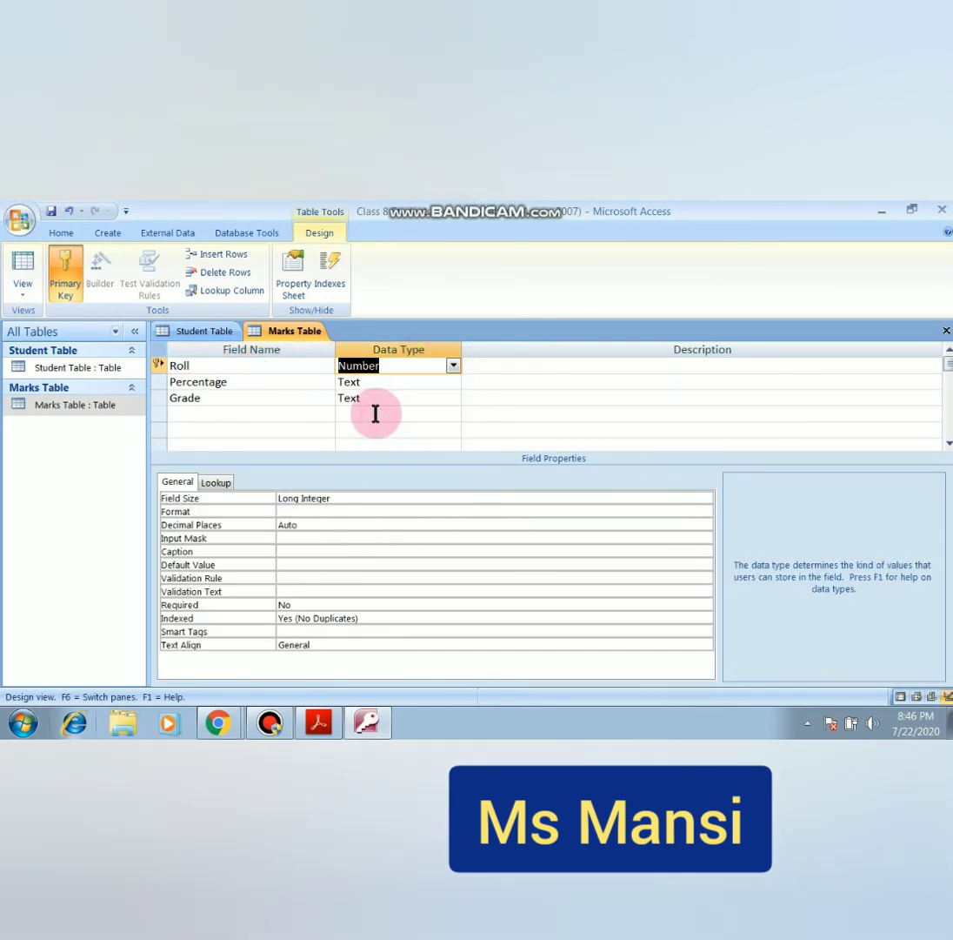
click(279, 370)
text(NO)
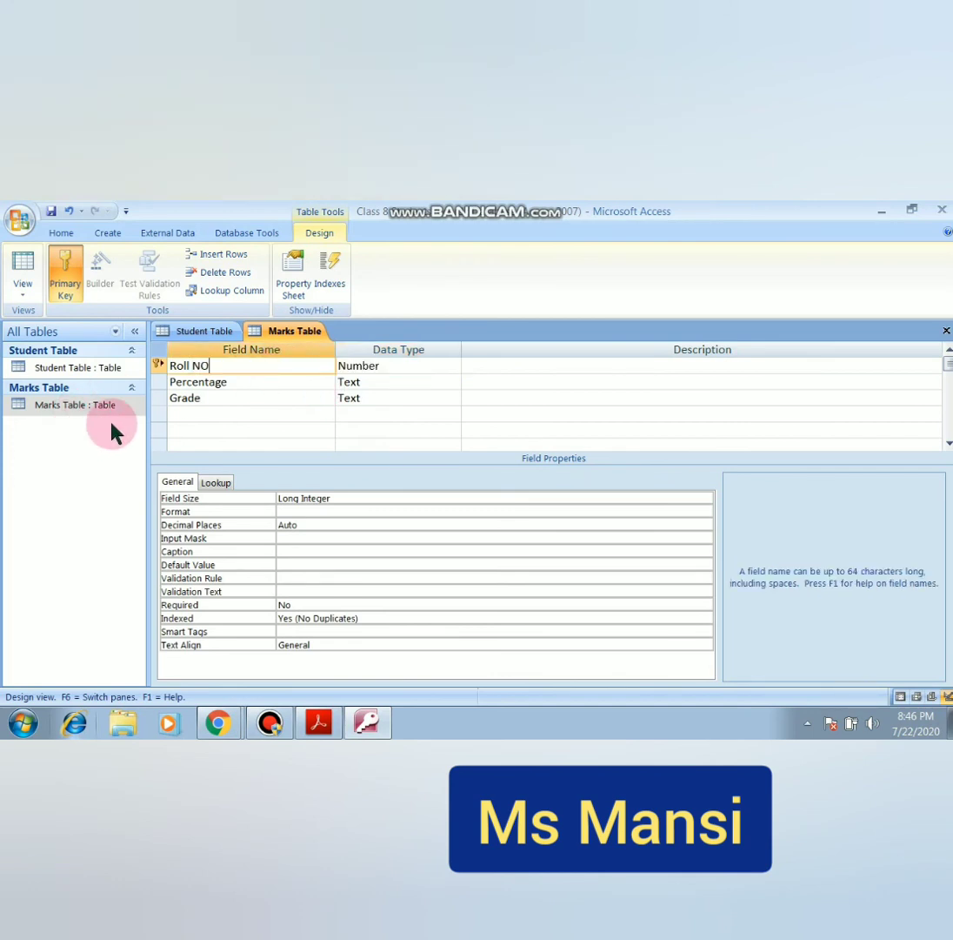
key(BackSpace)
text(o)
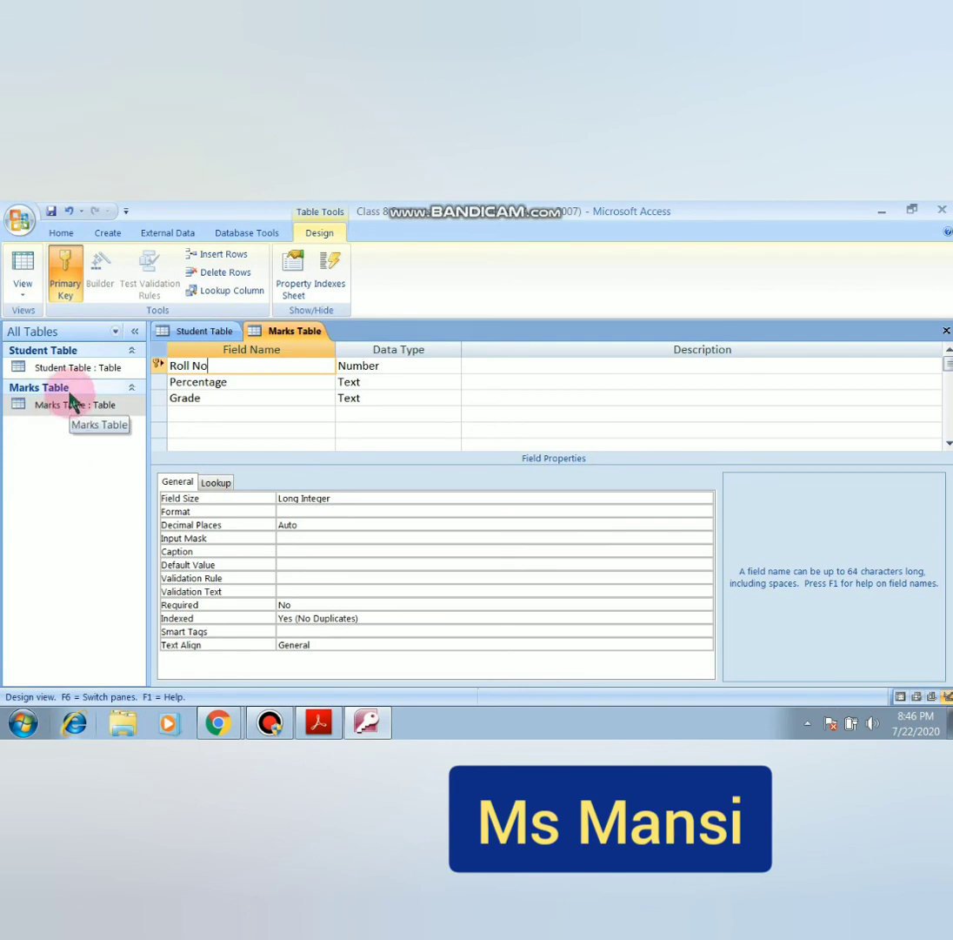
- Return Marks Table to Datasheet View, saving the design changes
click(30, 290)
click(54, 335)
click(470, 509)
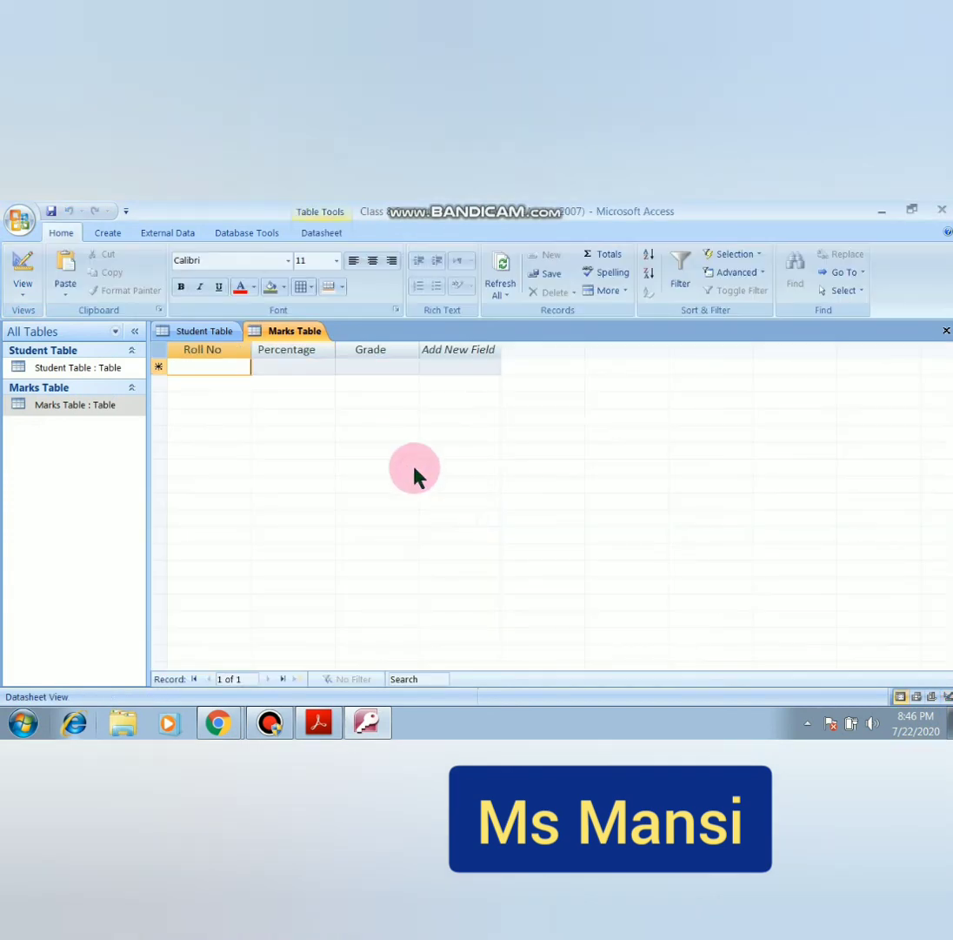
- Enter the roll numbers 101, 102, 103, 207 and 208 in the Roll No field of Marks Table
text(101)
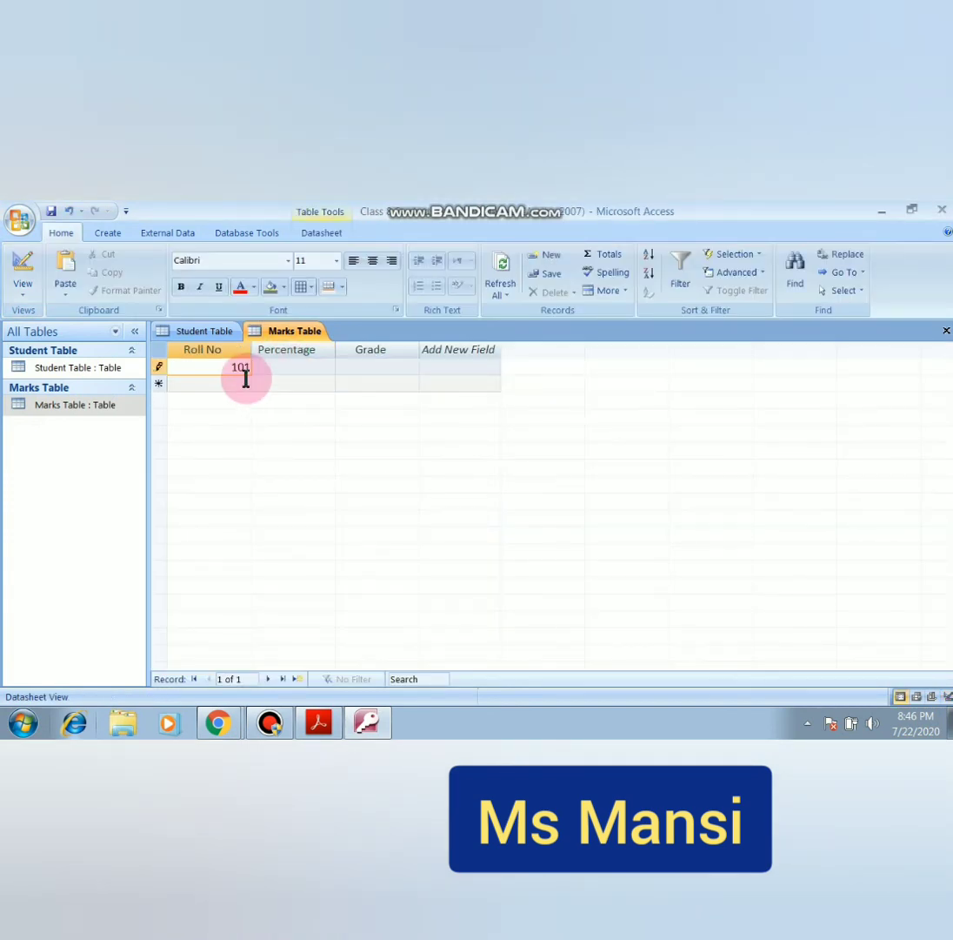
click(246, 381)
text(102)
key(Down)
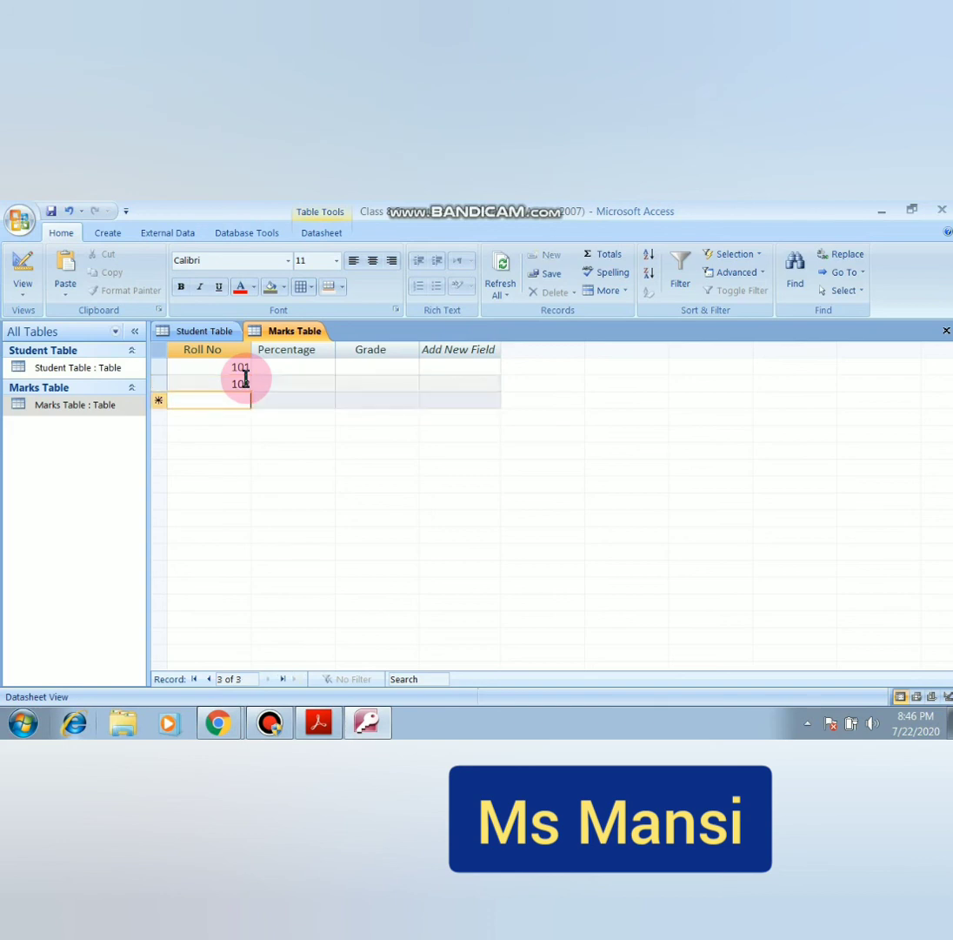
text(103)
key(Down)
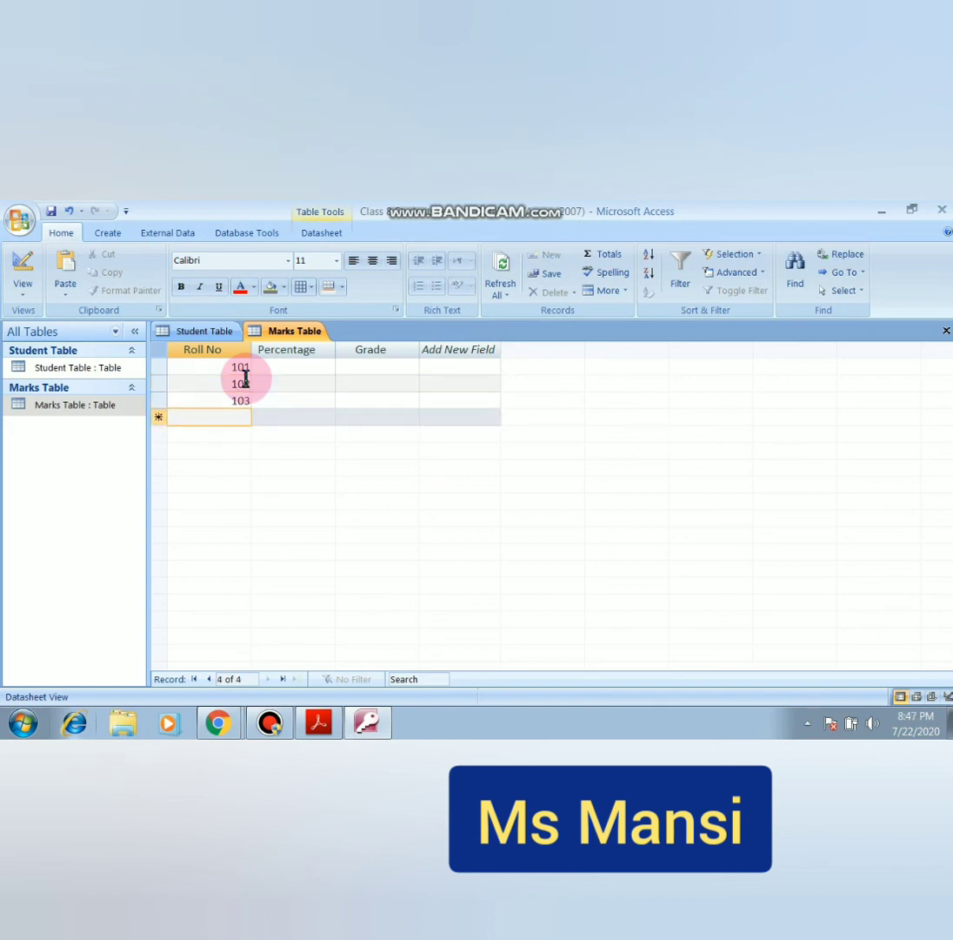
text(207)
key(Down)
text(208)
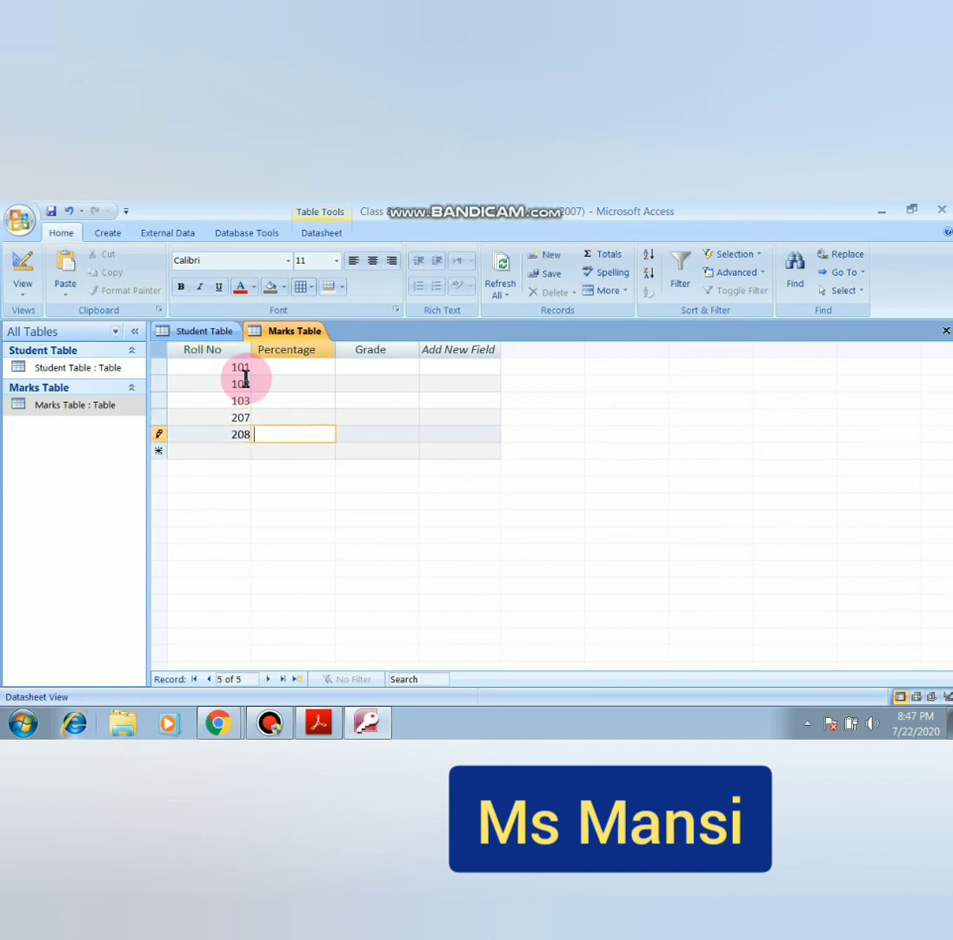
- Enter the percentages 89, 67, 56, 45 and 34 for roll numbers 101, 102, 103, 207 and 208 in Marks Table
key(Up)
key(Up)
key(Up)
key(Up)
key(Tab)
text(89)
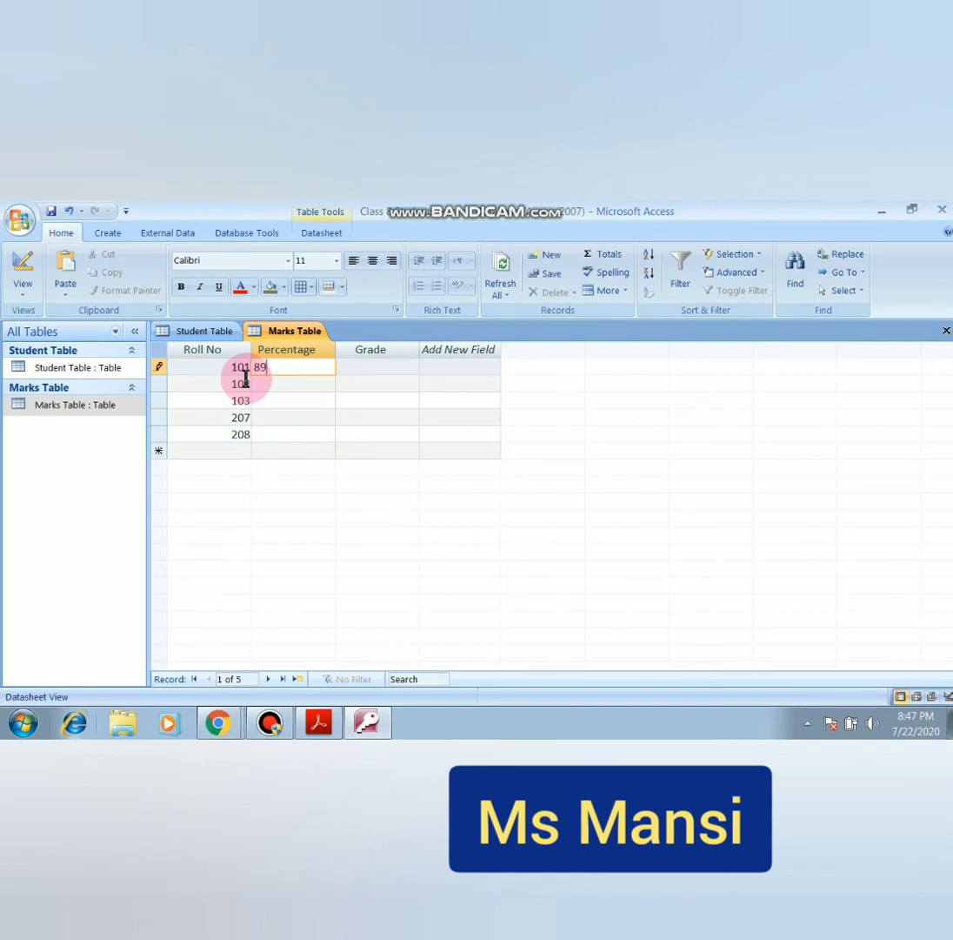
key(Down)
text(67)
key(Down)
text(56)
key(Down)
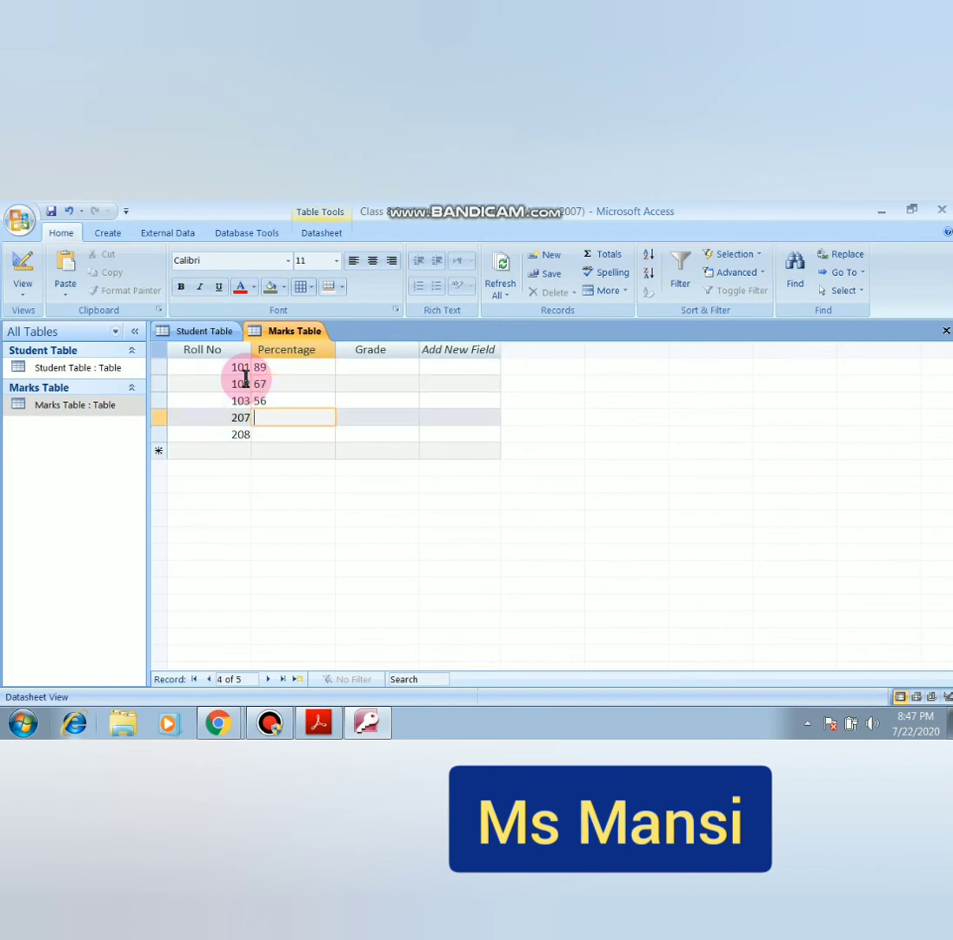
text(45)
key(Down)
text(34)
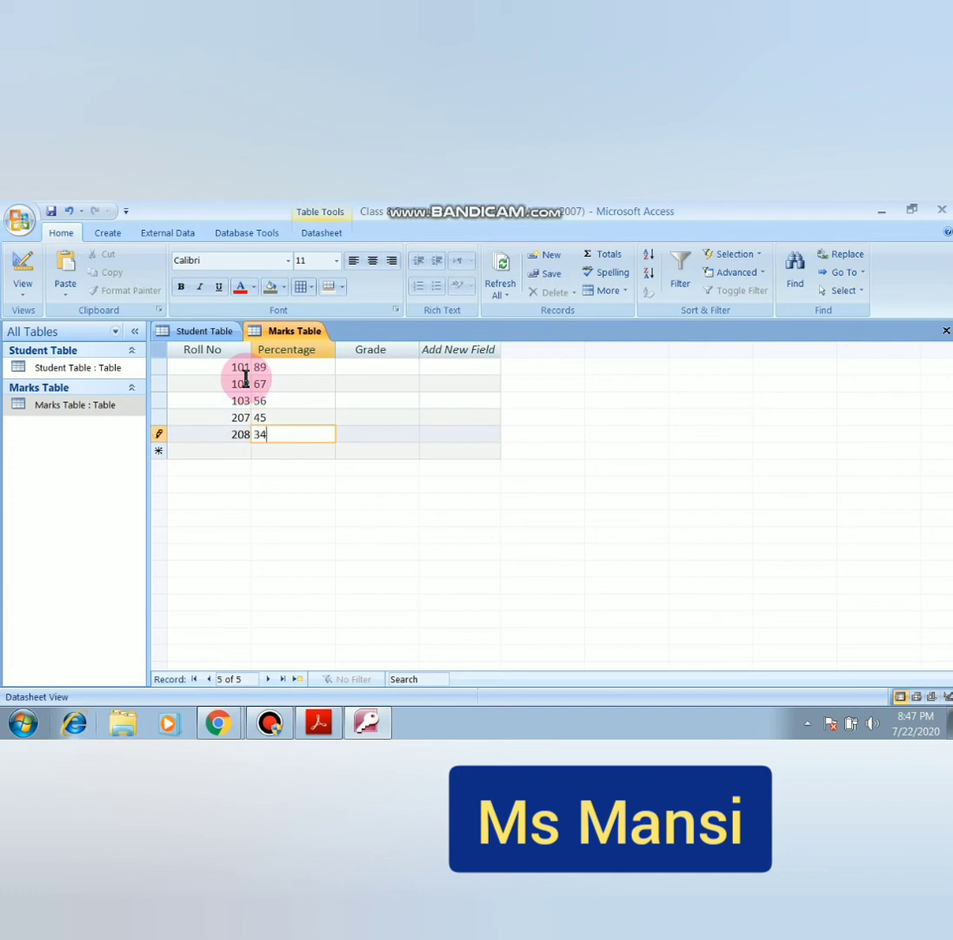
- Fill the Grade field of the five Marks Table records, from first to last, with A, B, A+, A and A
key(Tab)
key(Up)
key(Up)
key(Up)
key(Up)
text(A)
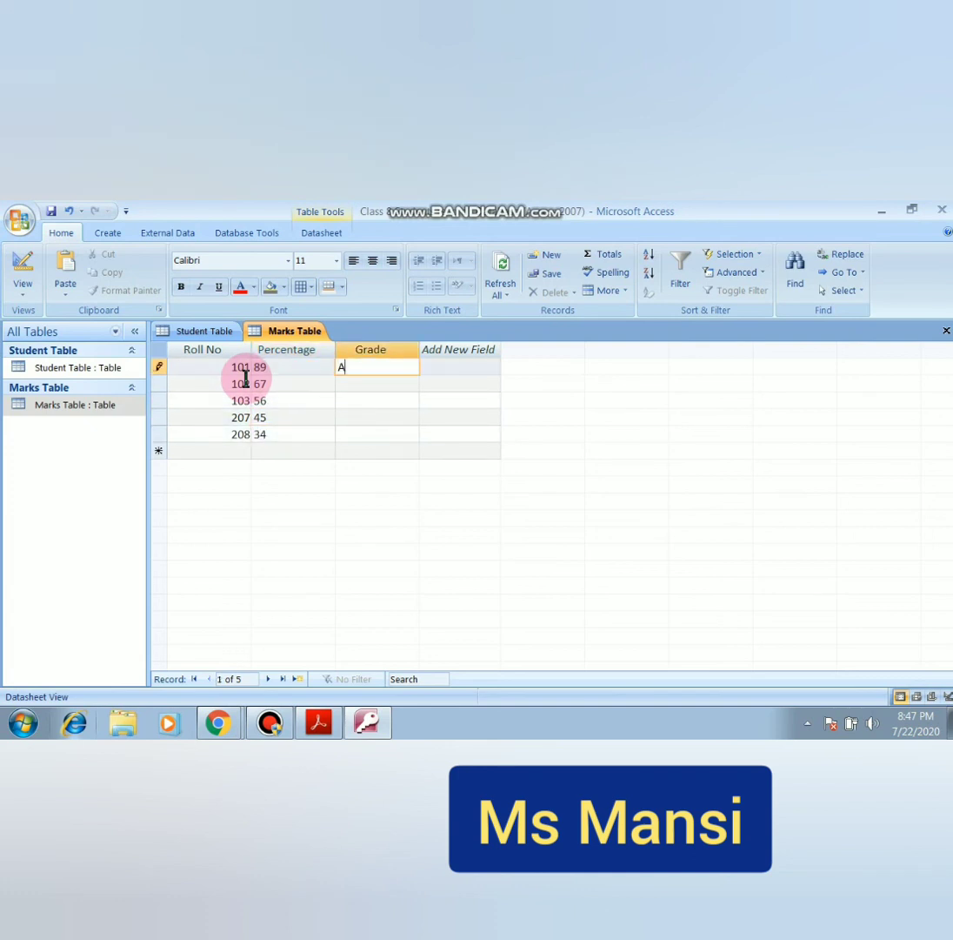
key(Down)
text(B)
key(Down)
text(A+)
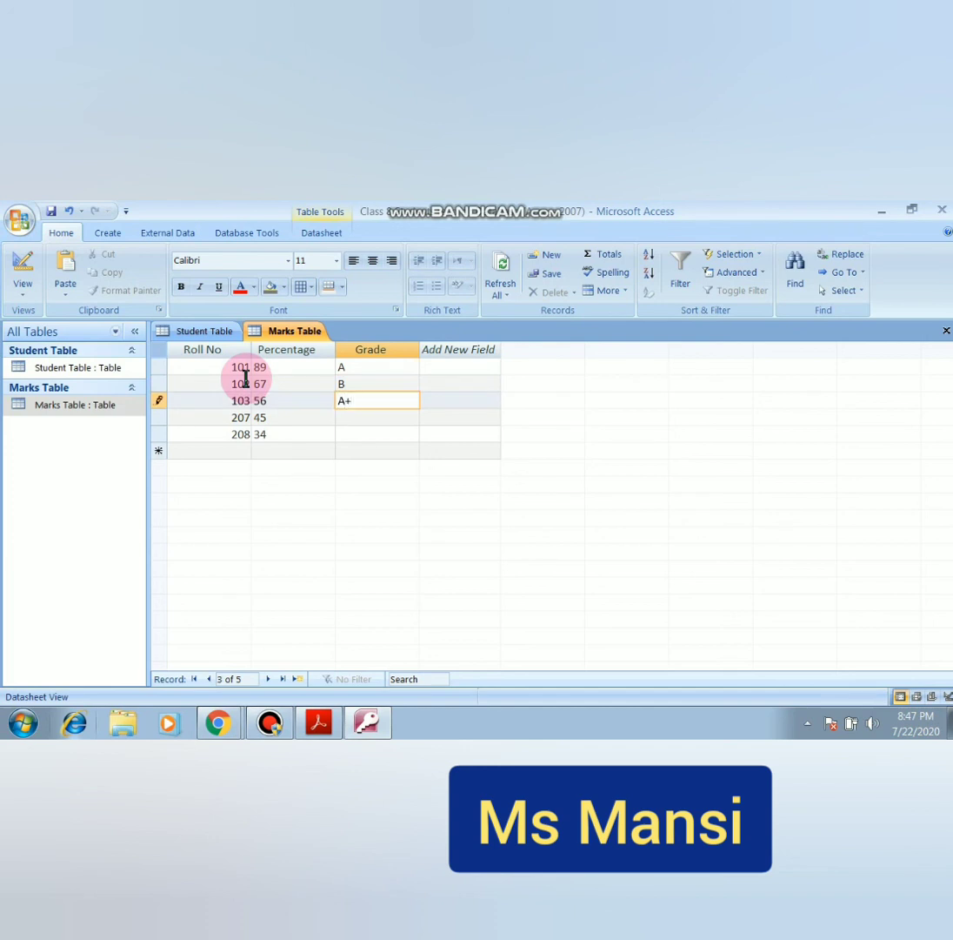
key(Down)
text(A)
key(Down)
text(A)
key(Down)
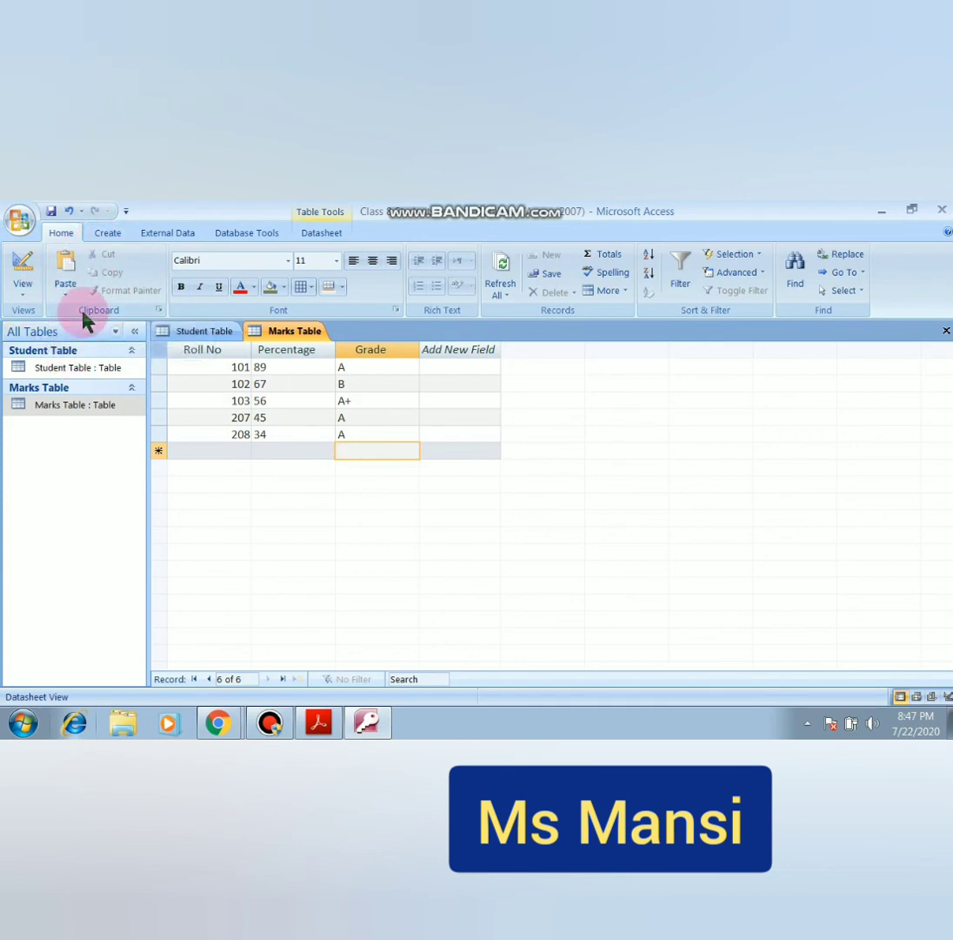
click(23, 301)
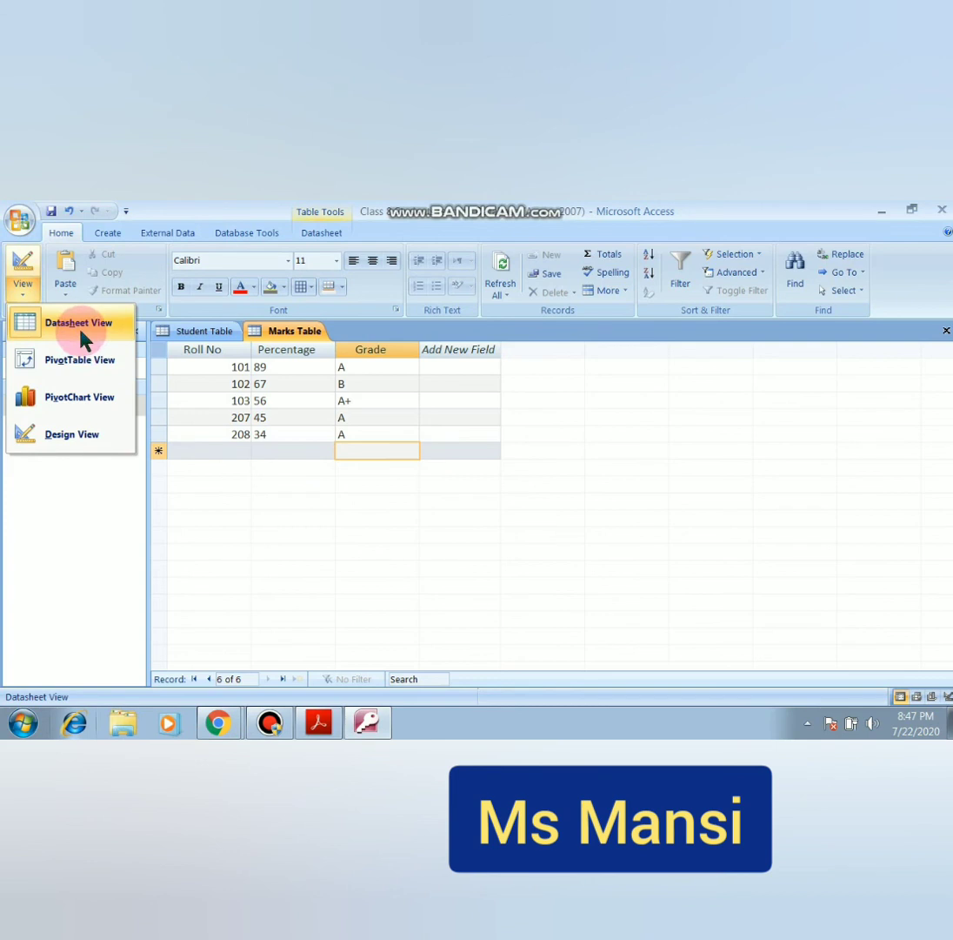
click(43, 501)
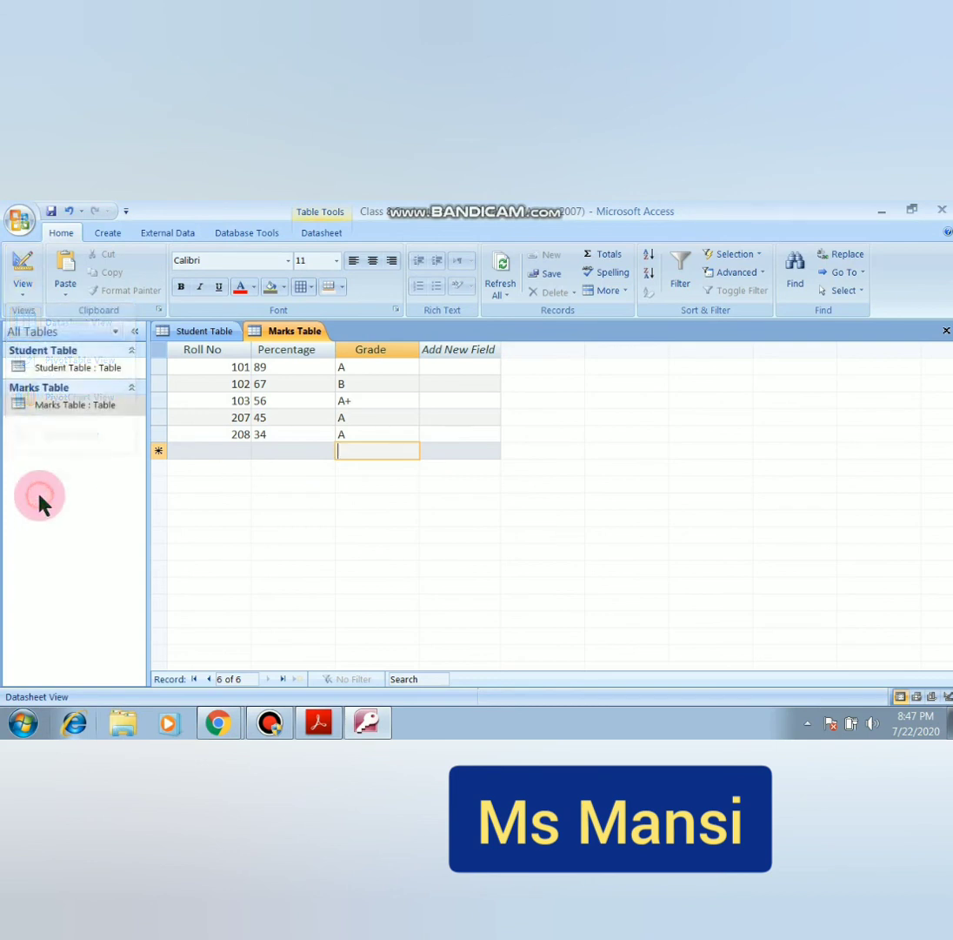
click(108, 233)
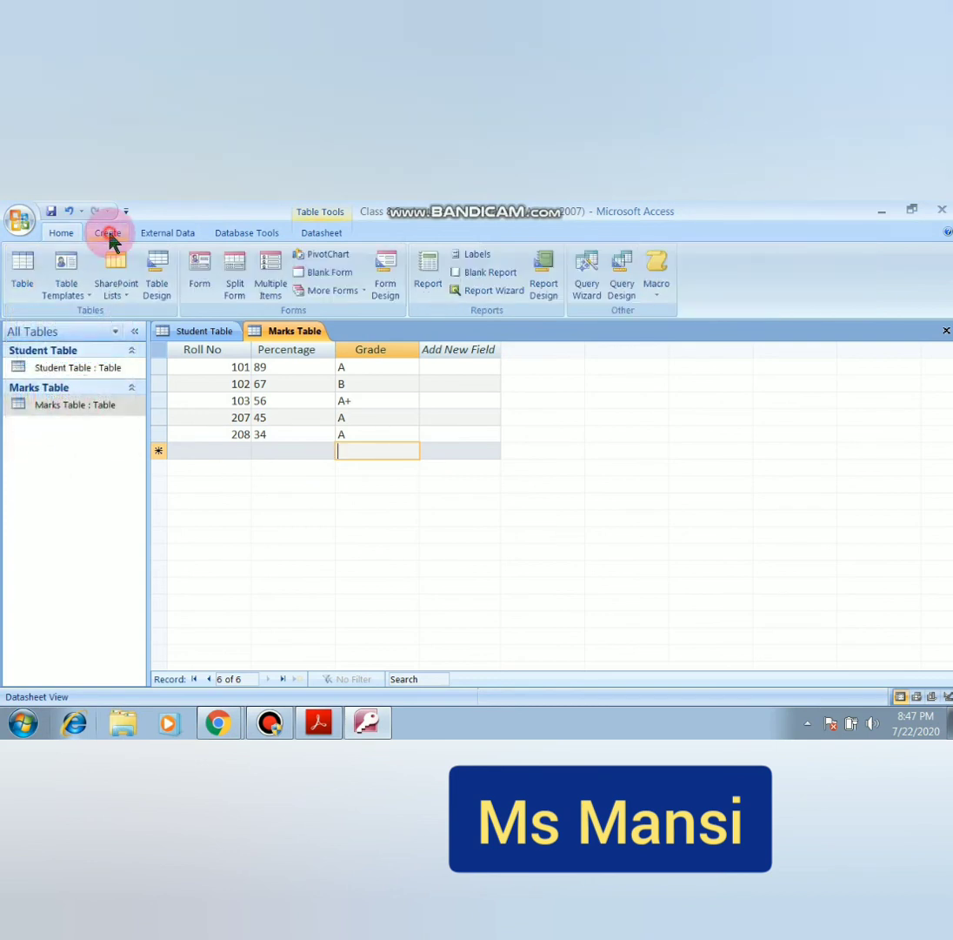